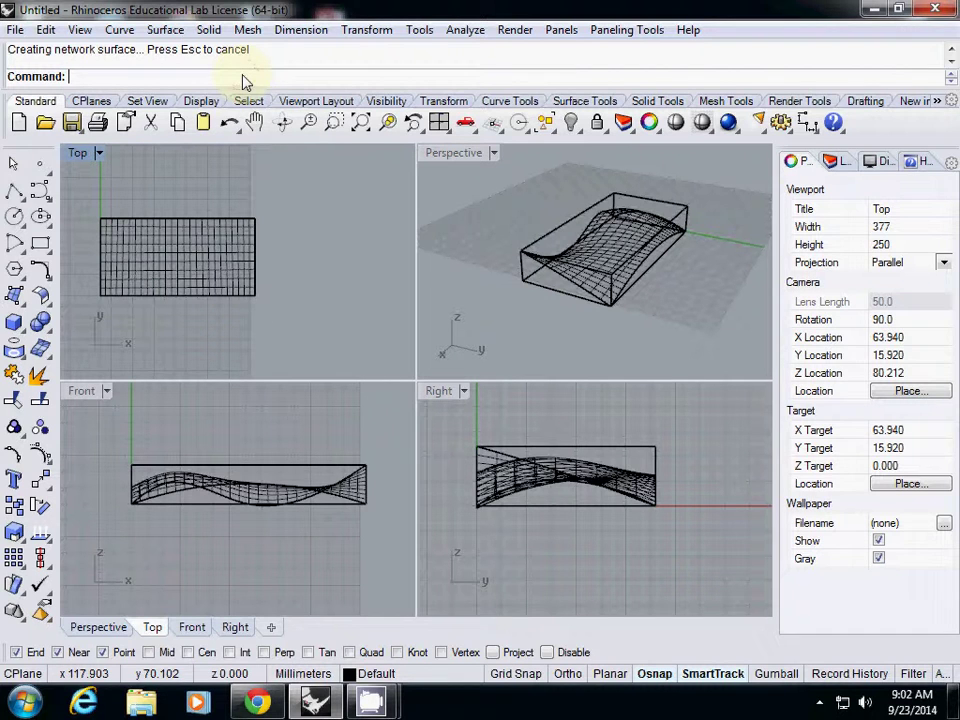
Zoom out the Top view, start NetworkSrf, and show the Surface menu's creation commands.
scroll(272, 276, down, 3)
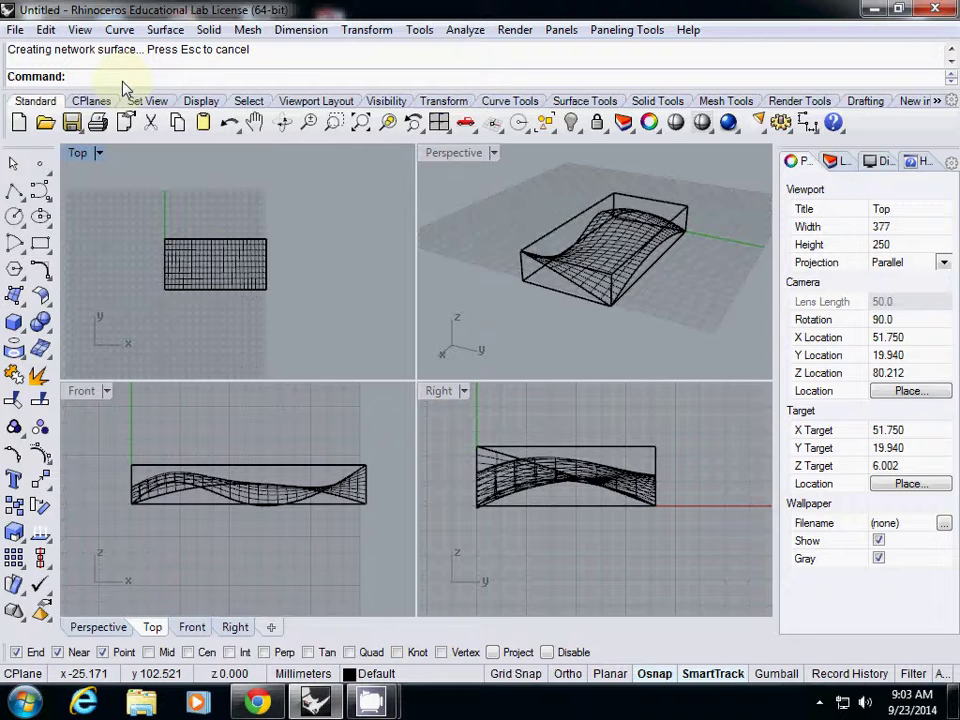
text(NetworkSrf)
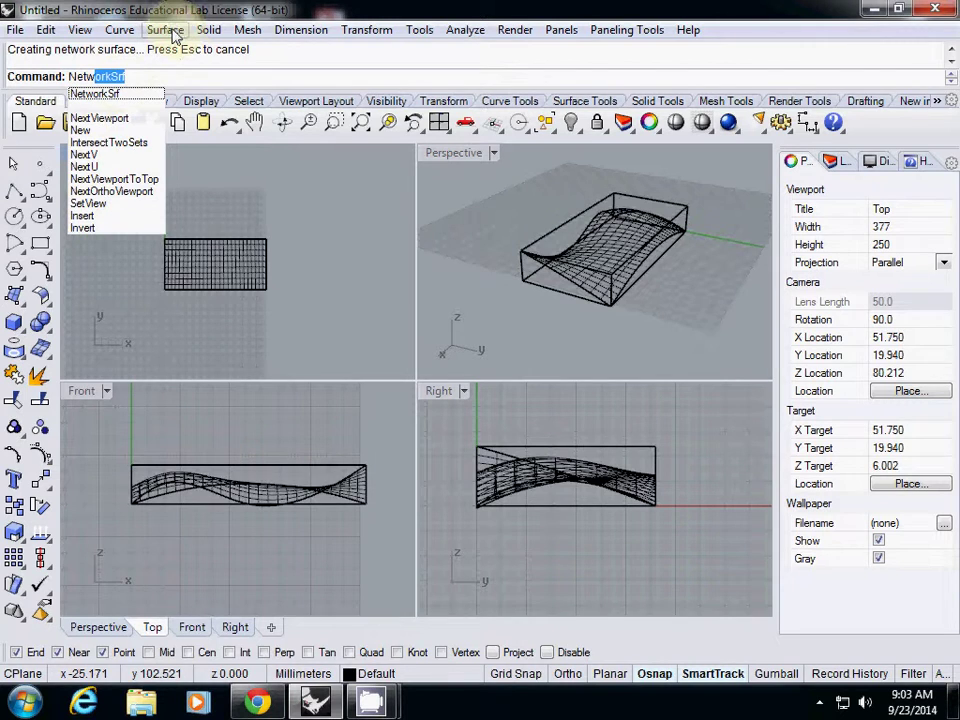
click(175, 35)
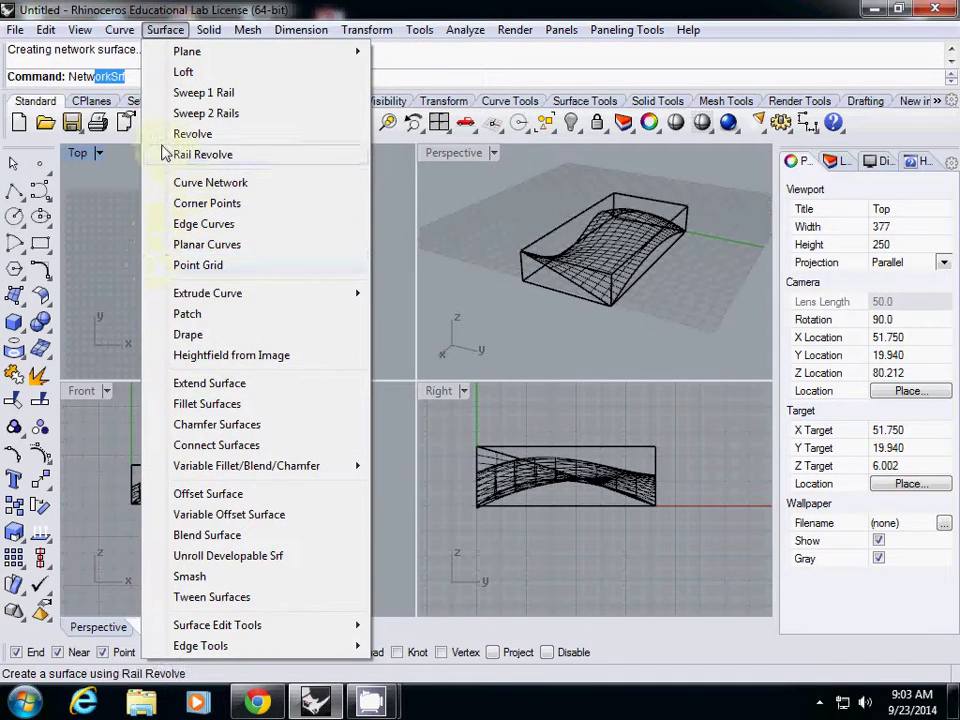
Cancel NetworkSrf and draw a corner-to-corner plane larger than the wavy surface in Top.
click(143, 83)
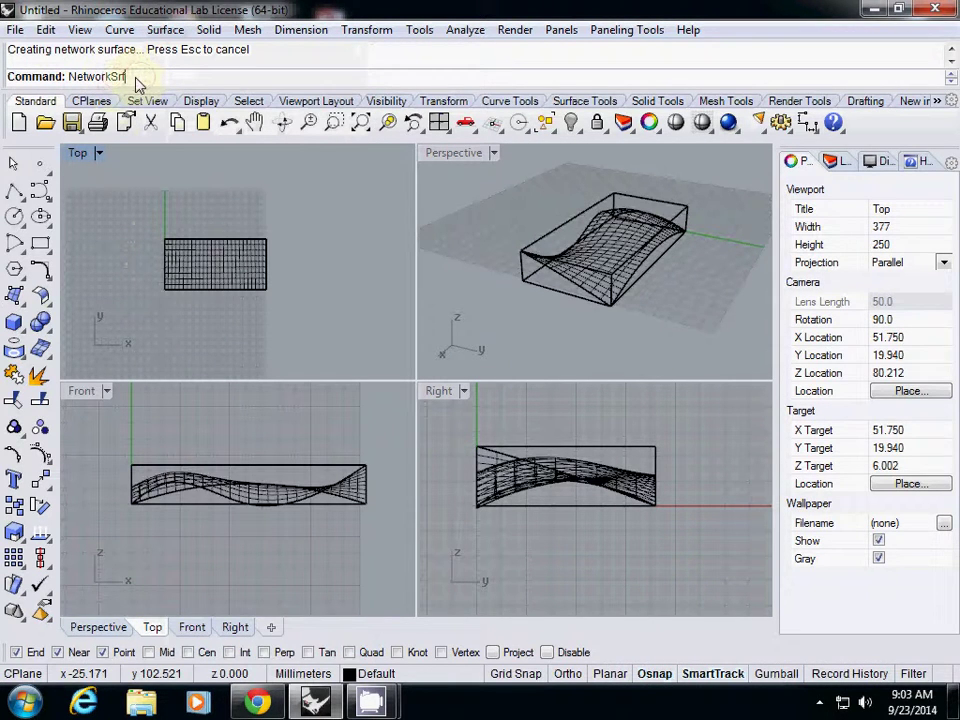
key(Escape)
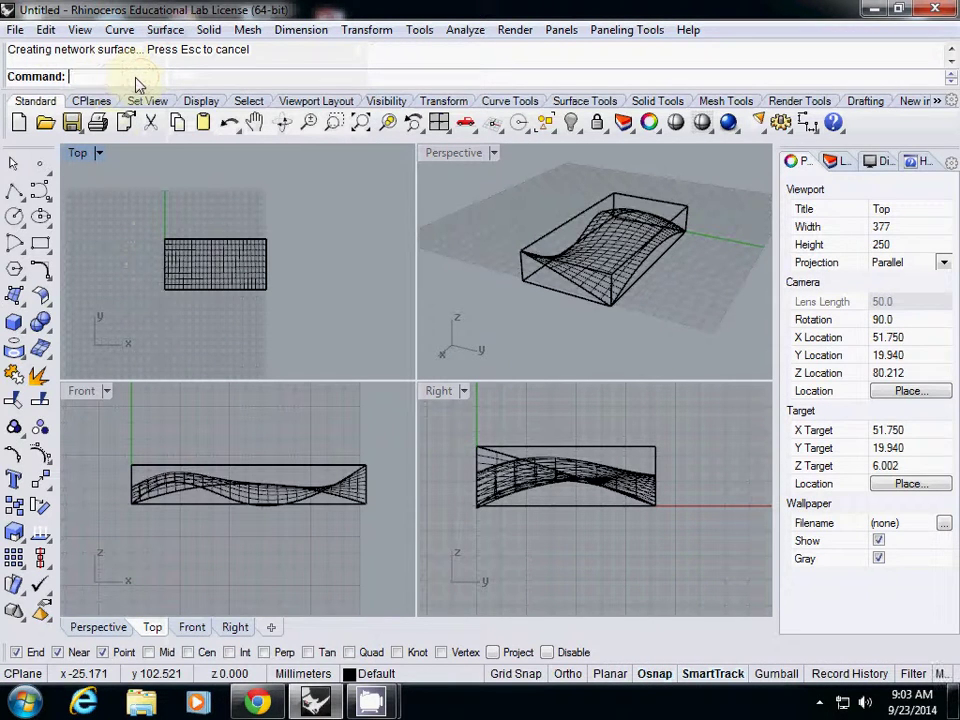
click(18, 300)
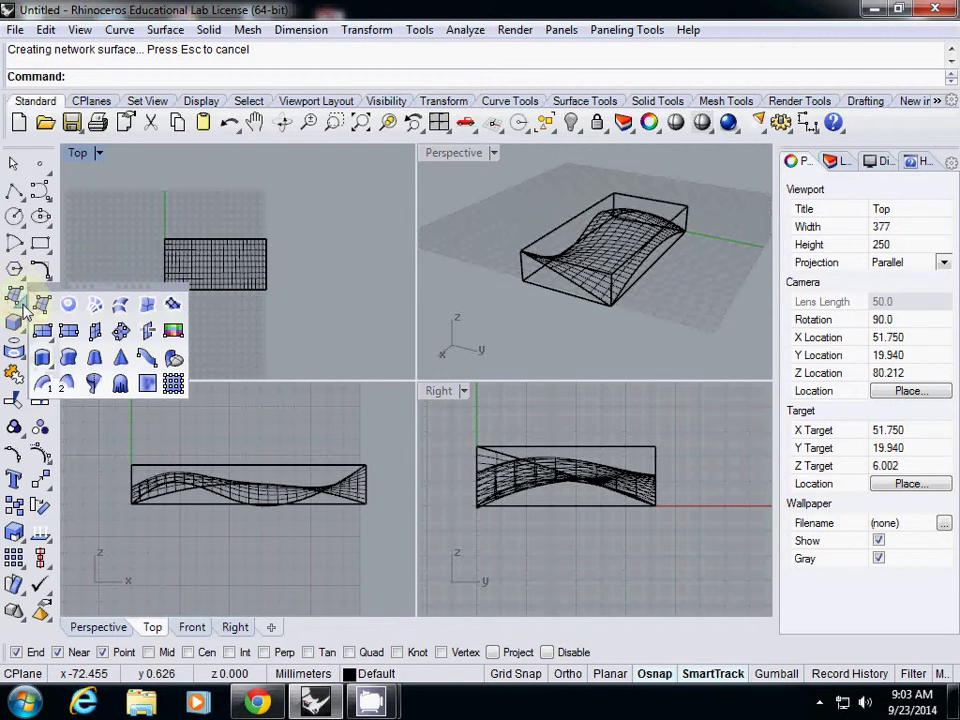
click(42, 330)
click(122, 198)
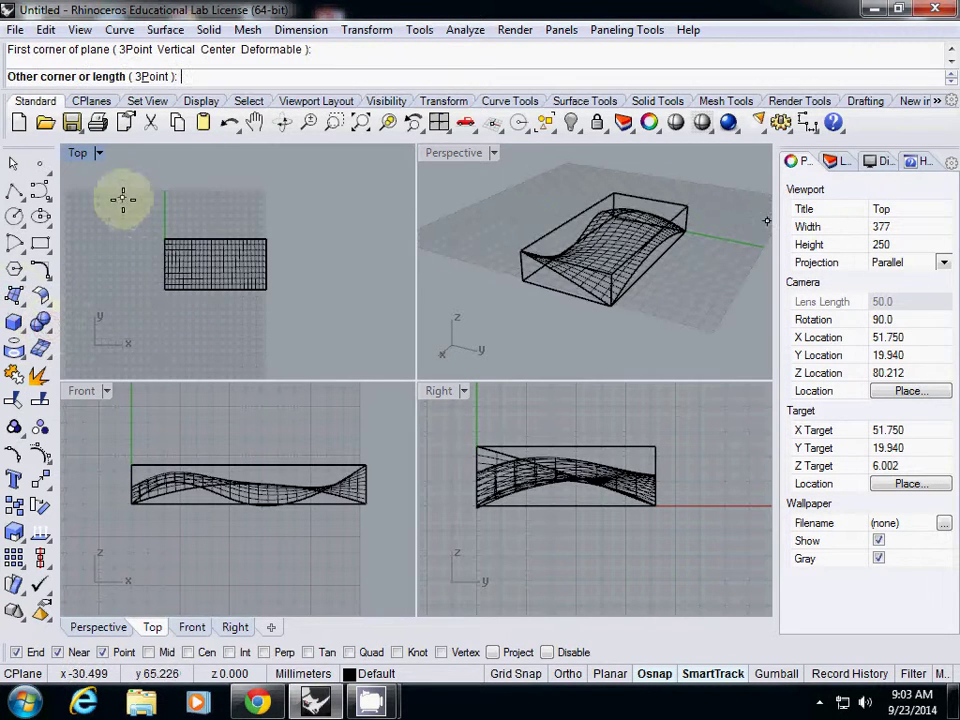
click(307, 327)
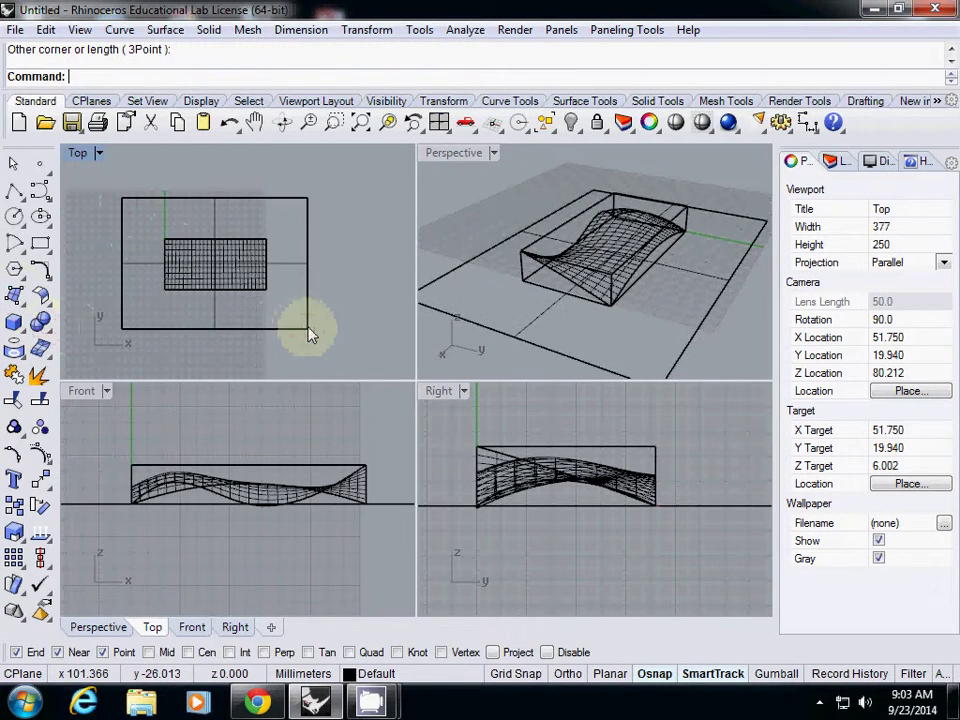
Move the new plane straight up above the wavy surface with the Move command.
click(532, 337)
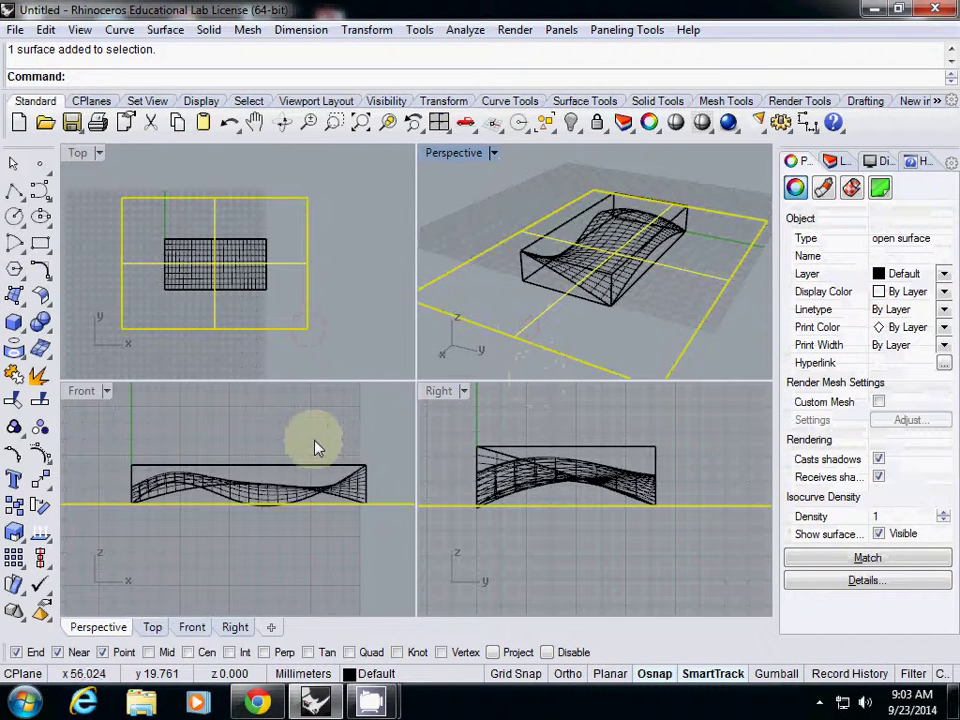
text(m)
key(Return)
click(221, 570)
scroll(220, 570, down, 5)
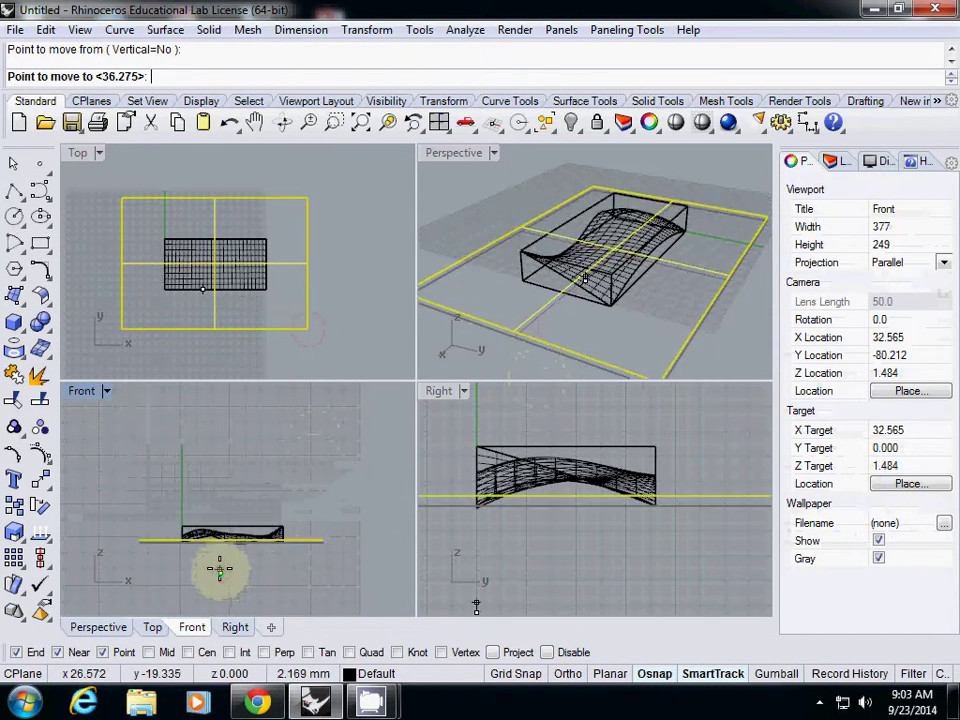
key(shift)
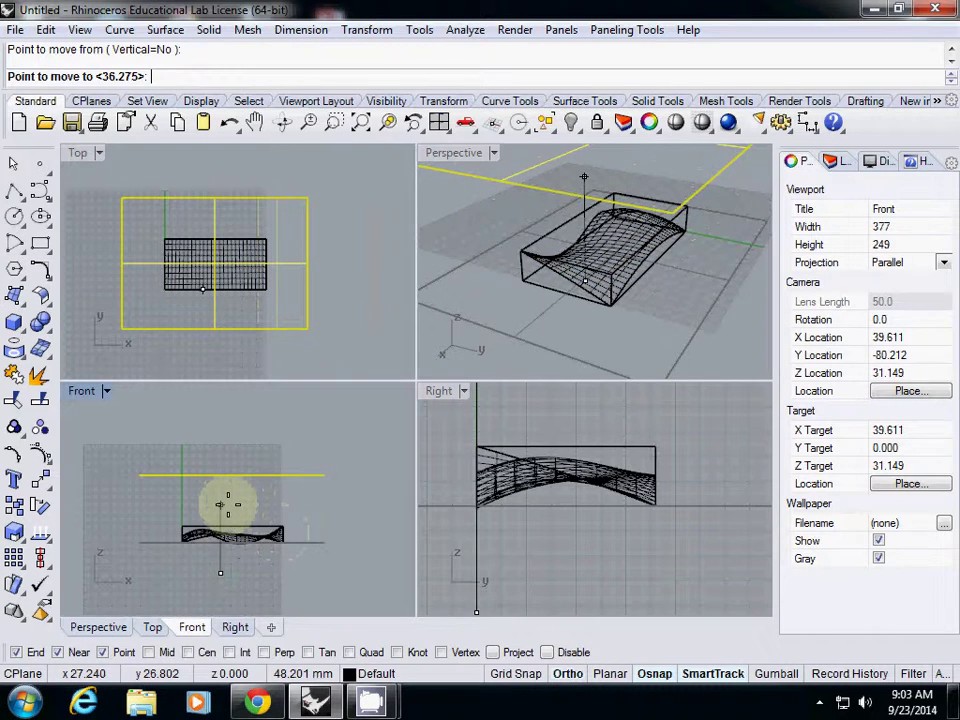
click(228, 505)
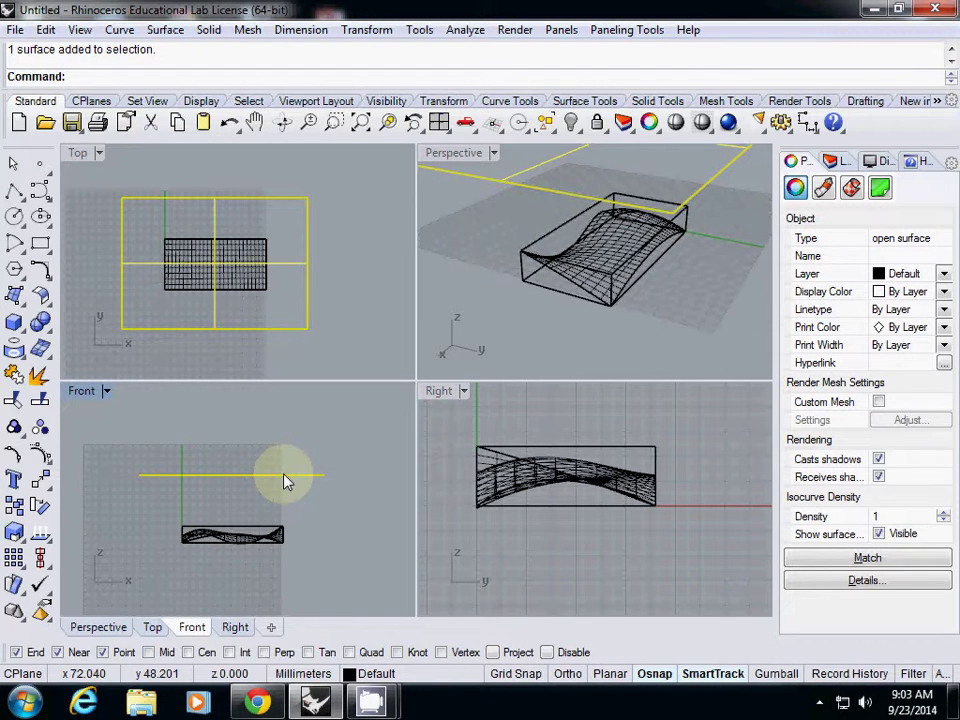
Draw a polyline from the surface's corner, then abandon it because it came out slanted.
click(14, 193)
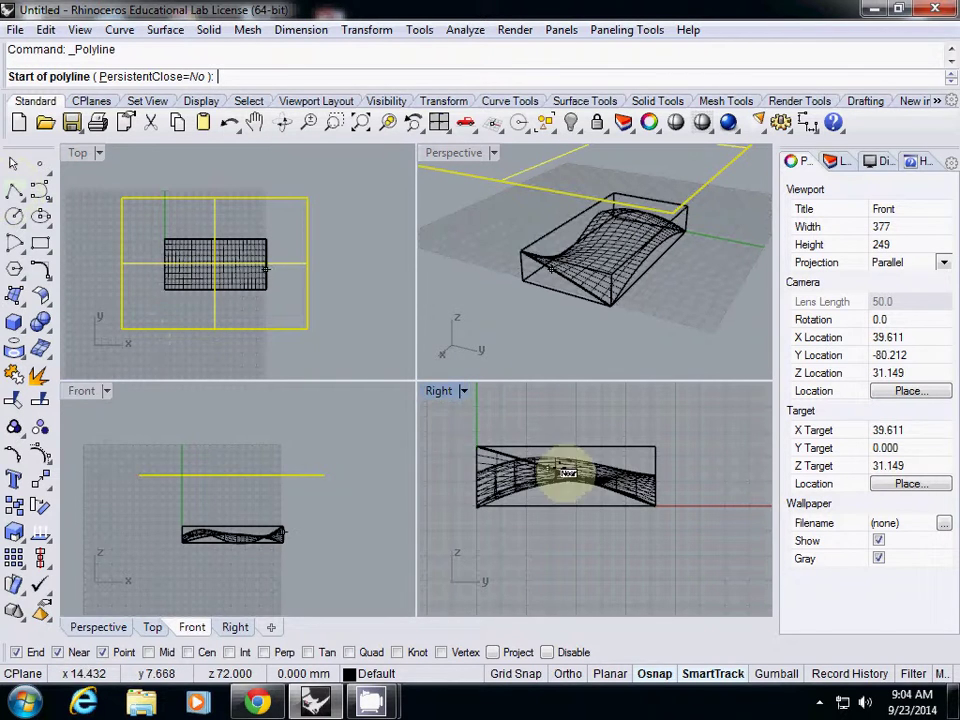
scroll(612, 292, up, 8)
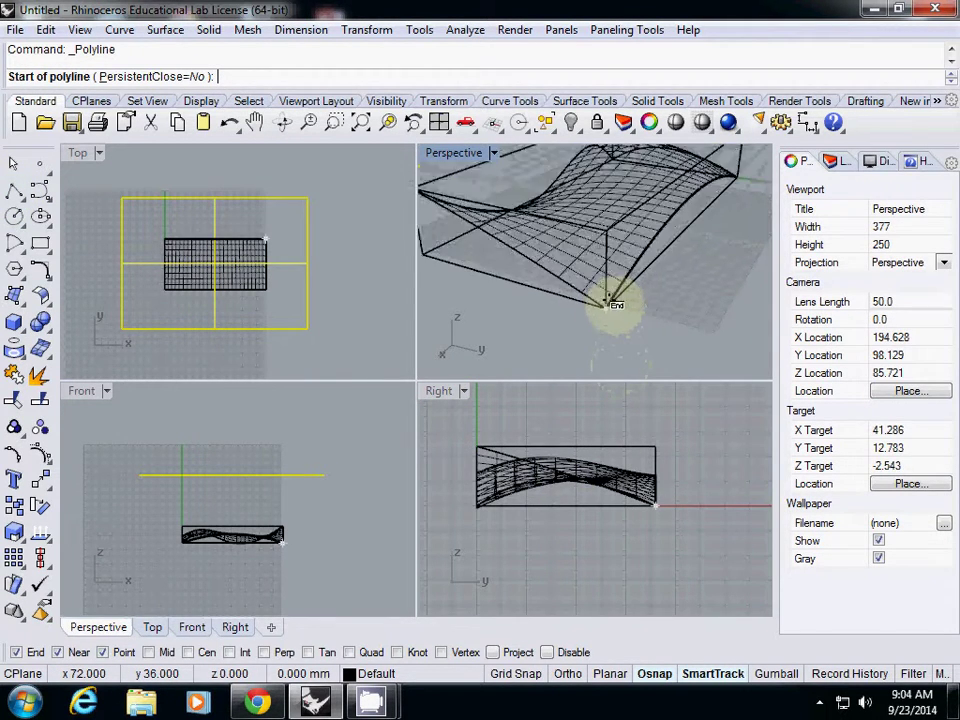
click(590, 323)
scroll(590, 323, down, 8)
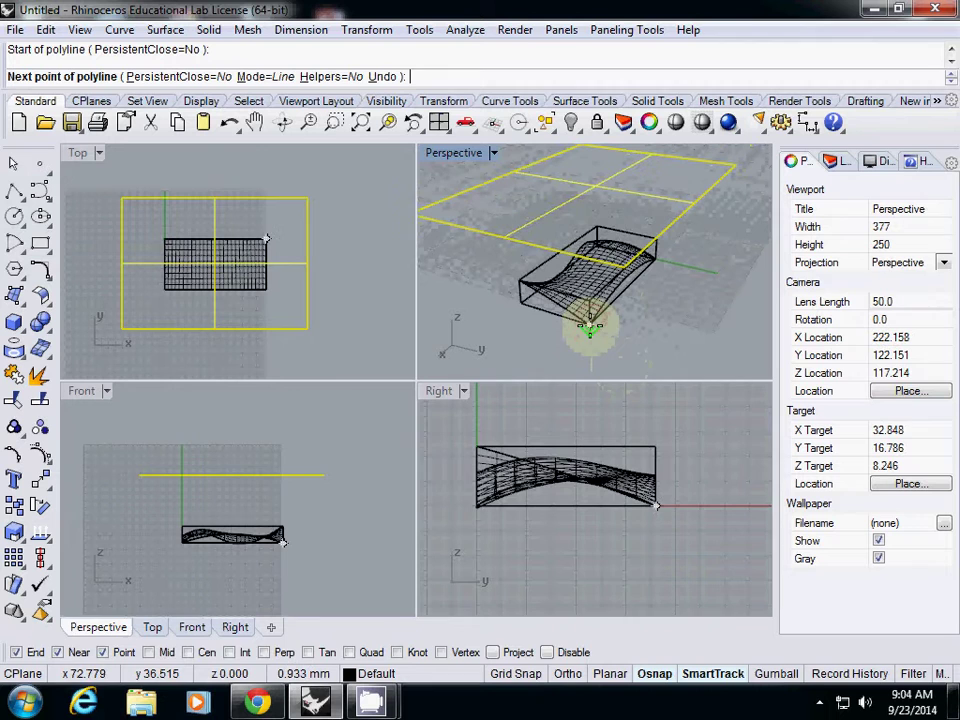
click(310, 420)
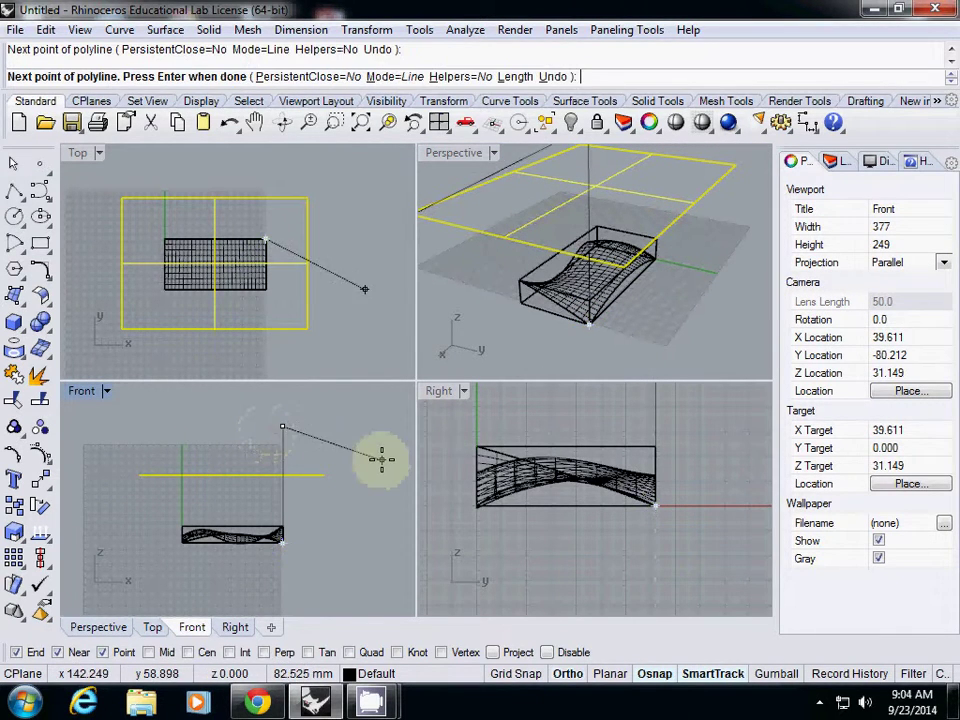
key(Return)
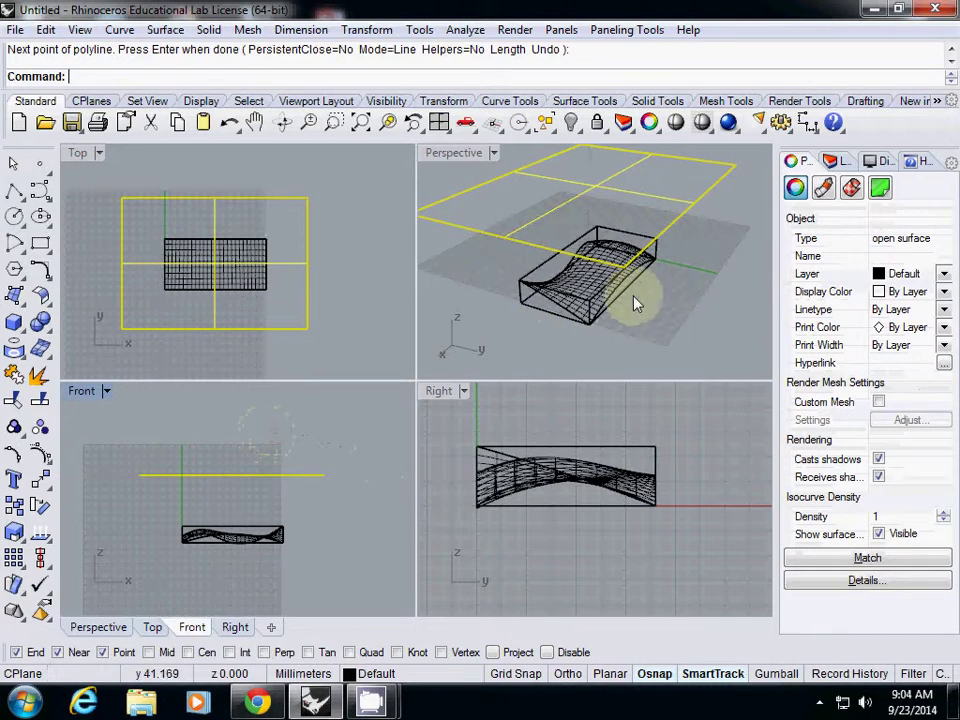
Draw a vertical wire from the surface's corner straight up past the ceiling plane.
right_click(606, 317)
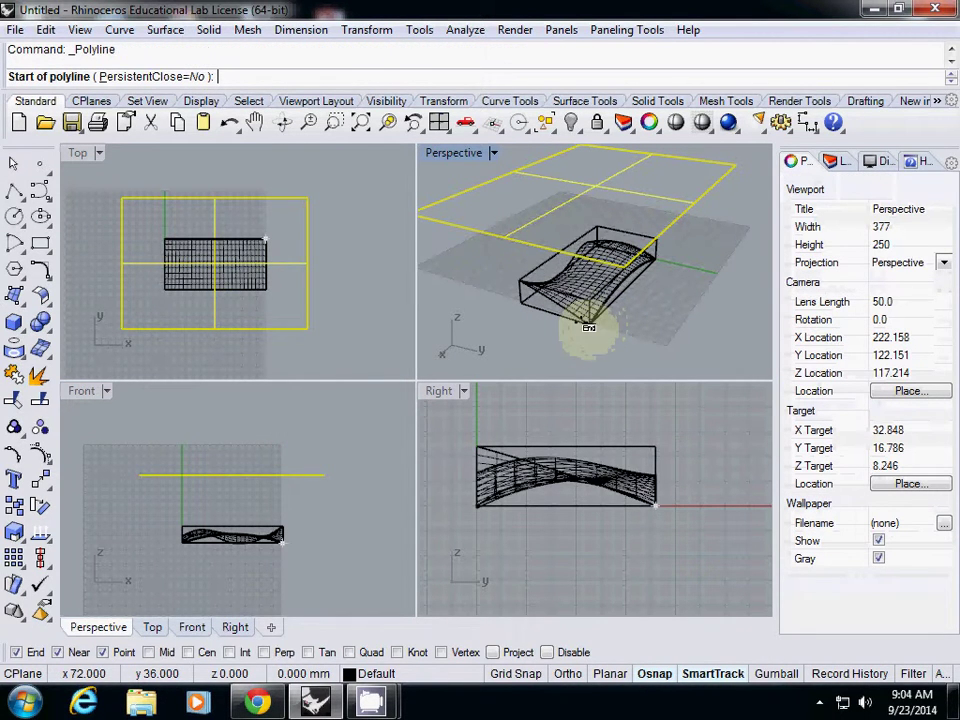
click(589, 322)
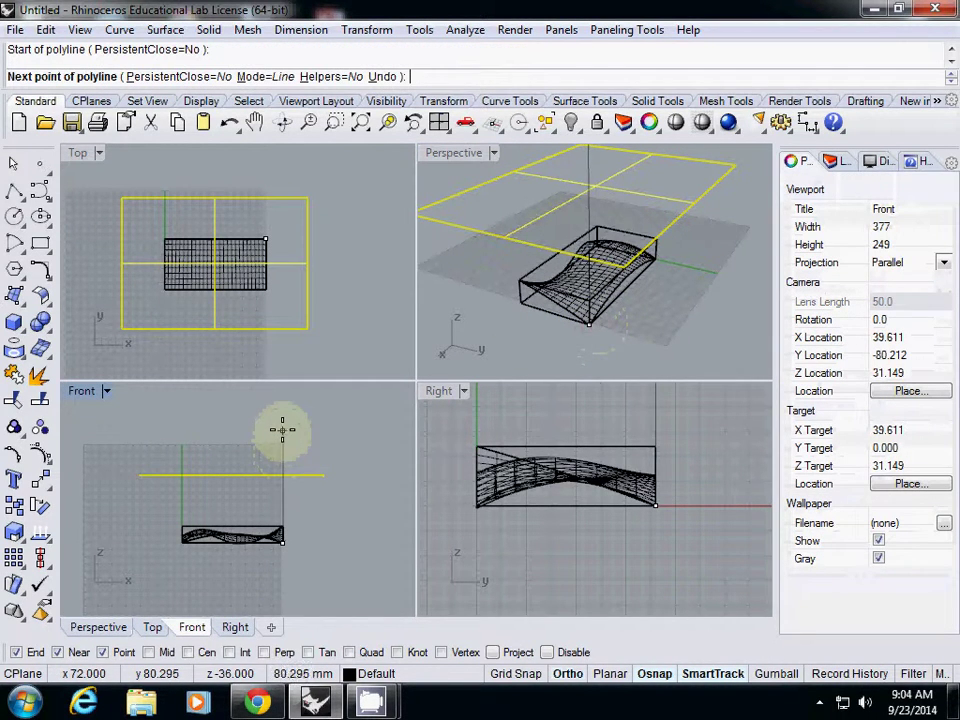
click(281, 427)
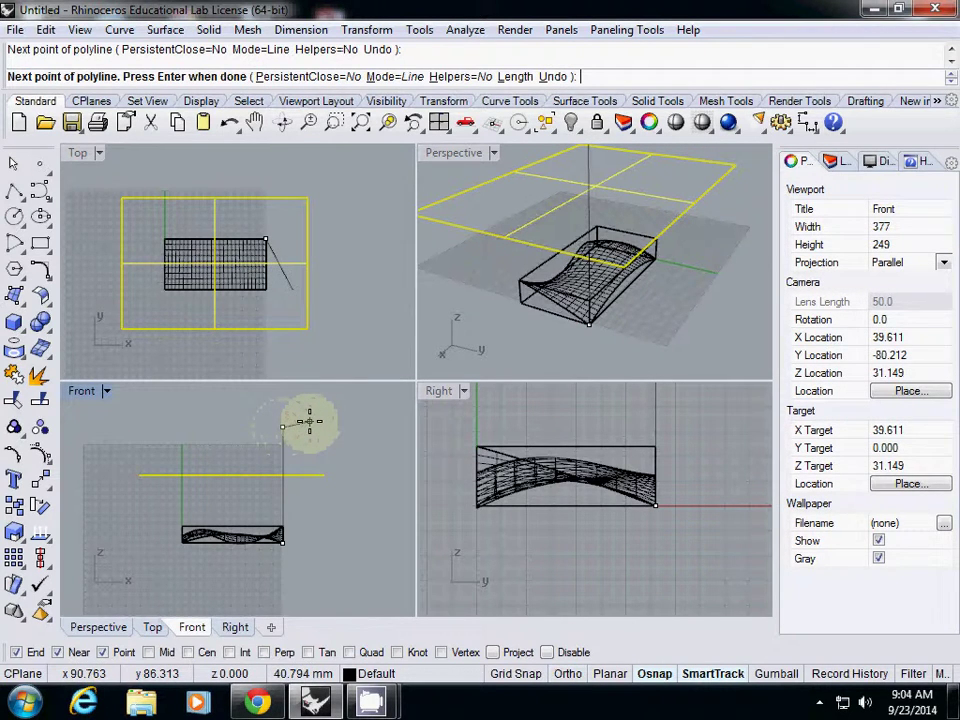
right_click(309, 421)
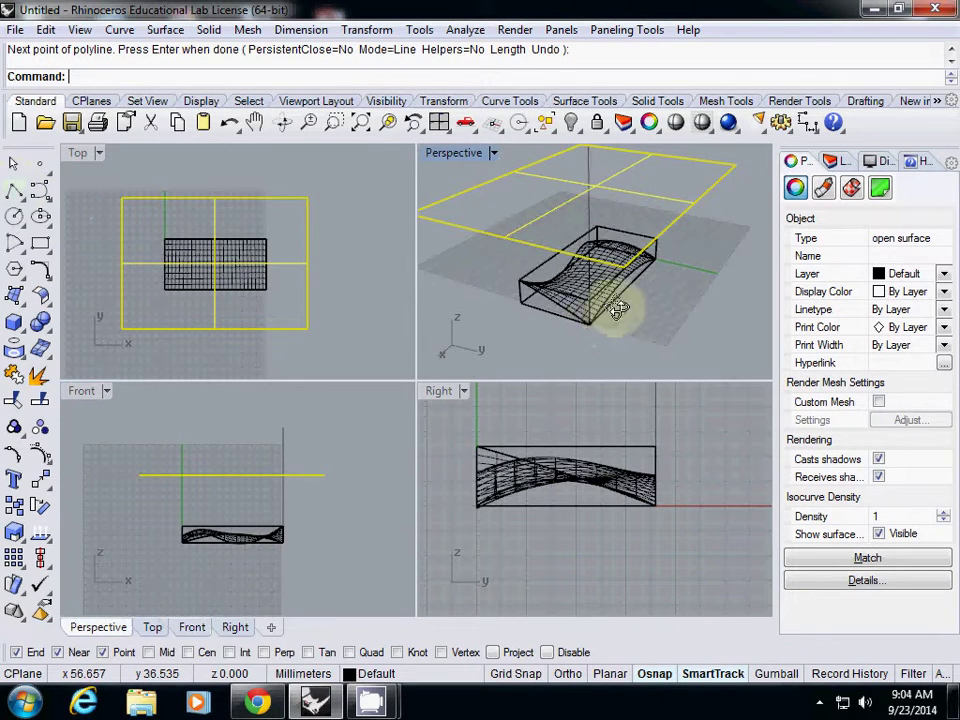
right_drag(514, 311, 712, 258)
Copy the vertical wire onto the corner of the box under the wavy surface.
click(664, 245)
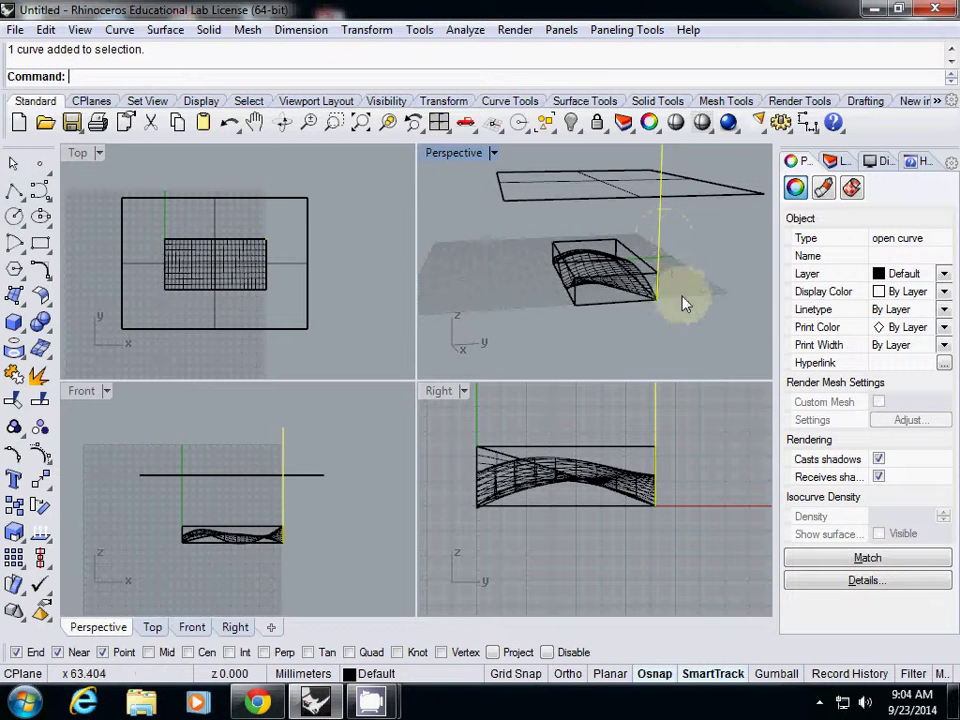
right_drag(684, 304, 614, 291)
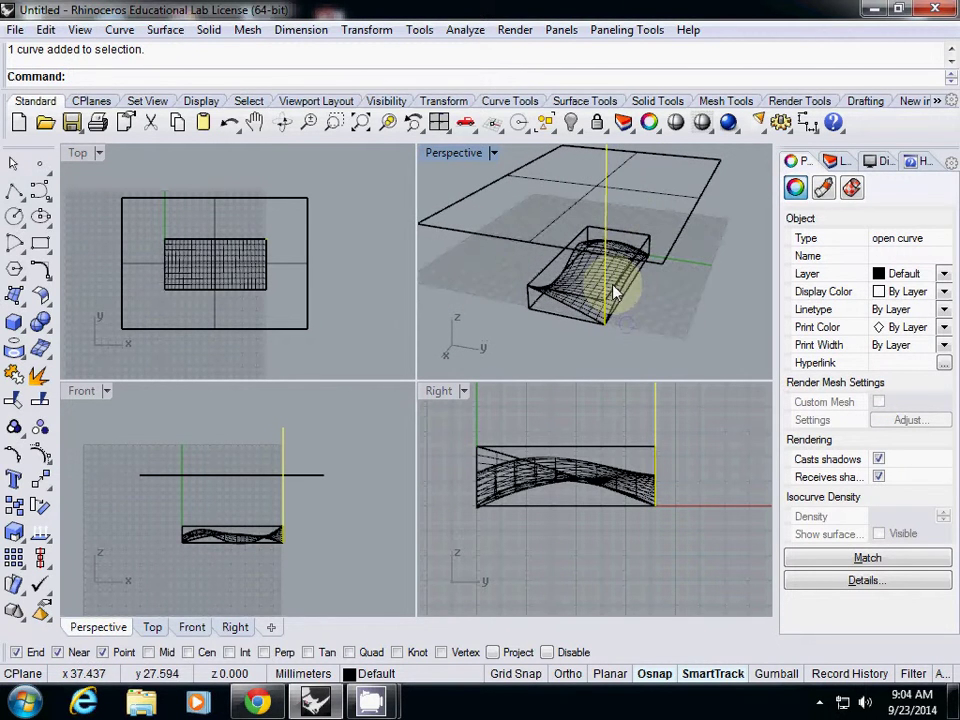
text(Copy)
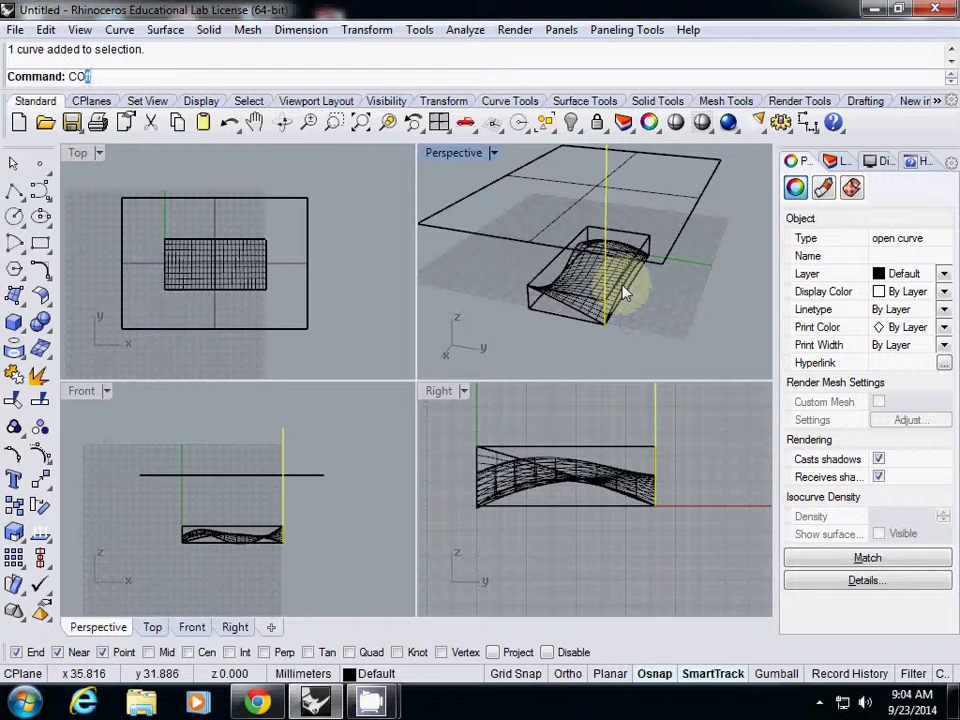
key(Return)
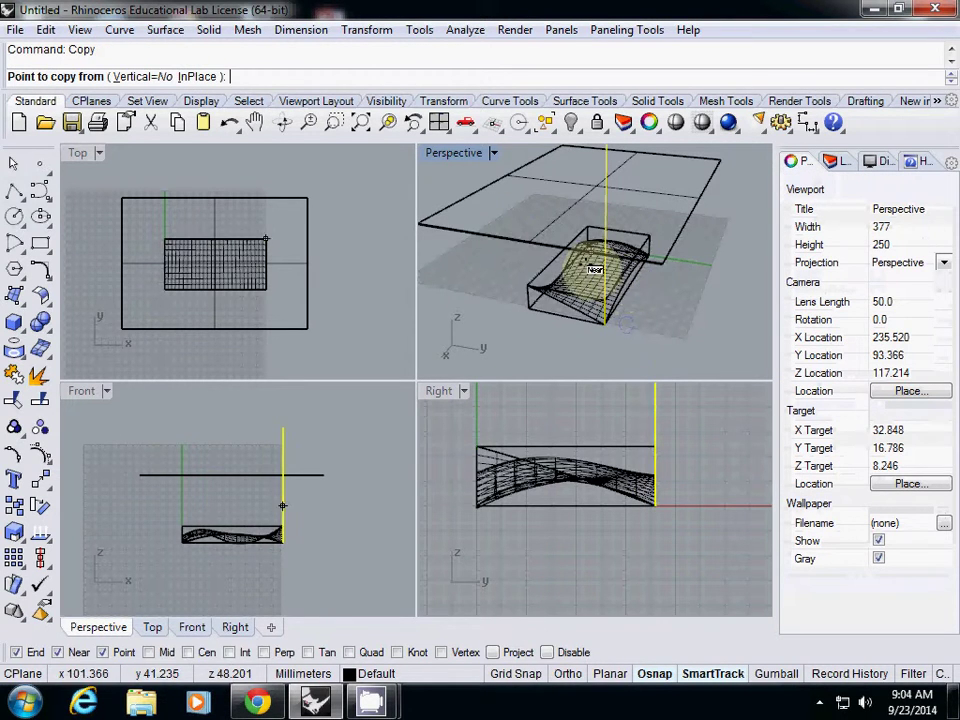
click(357, 359)
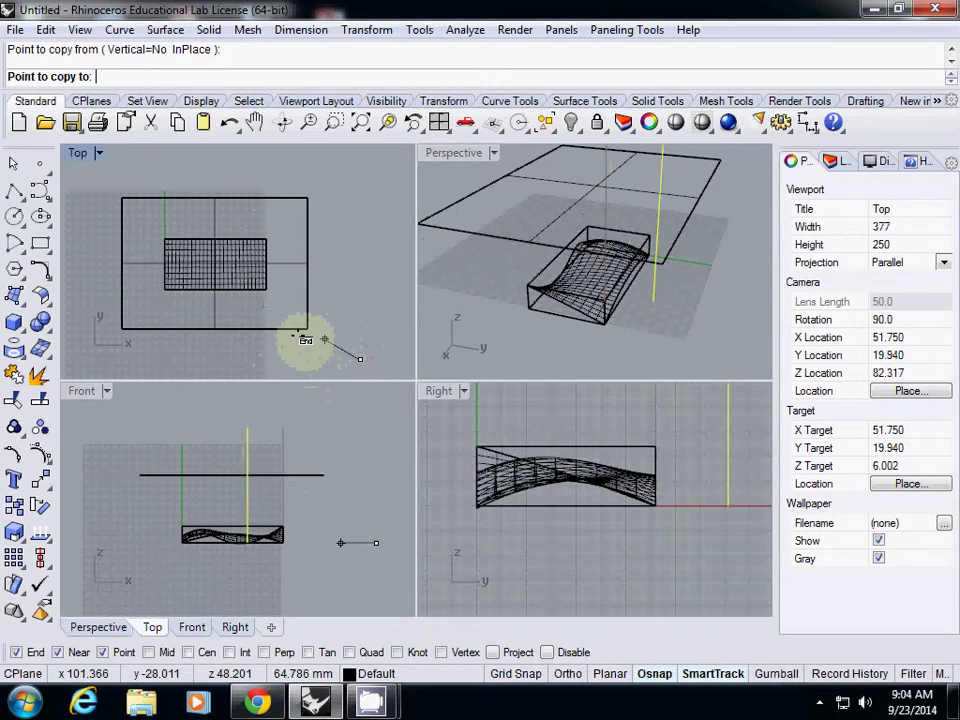
scroll(306, 355, down, 2)
scroll(311, 354, up, 3)
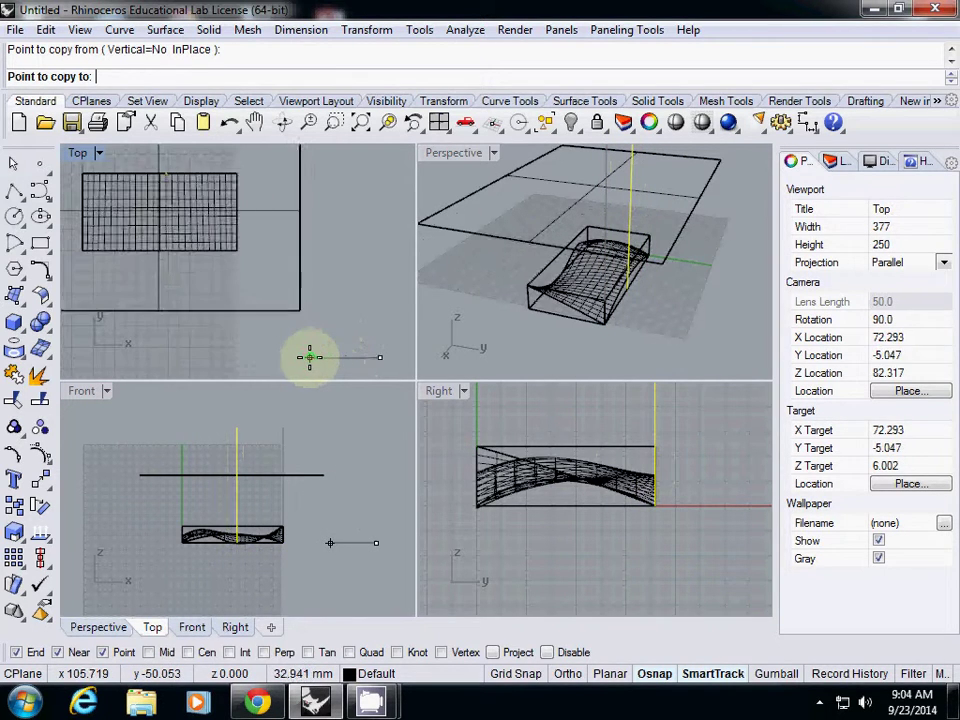
scroll(311, 354, down, 1)
key(Escape)
Rerun Copy on the selected line and cancel it without copying.
text(Copy)
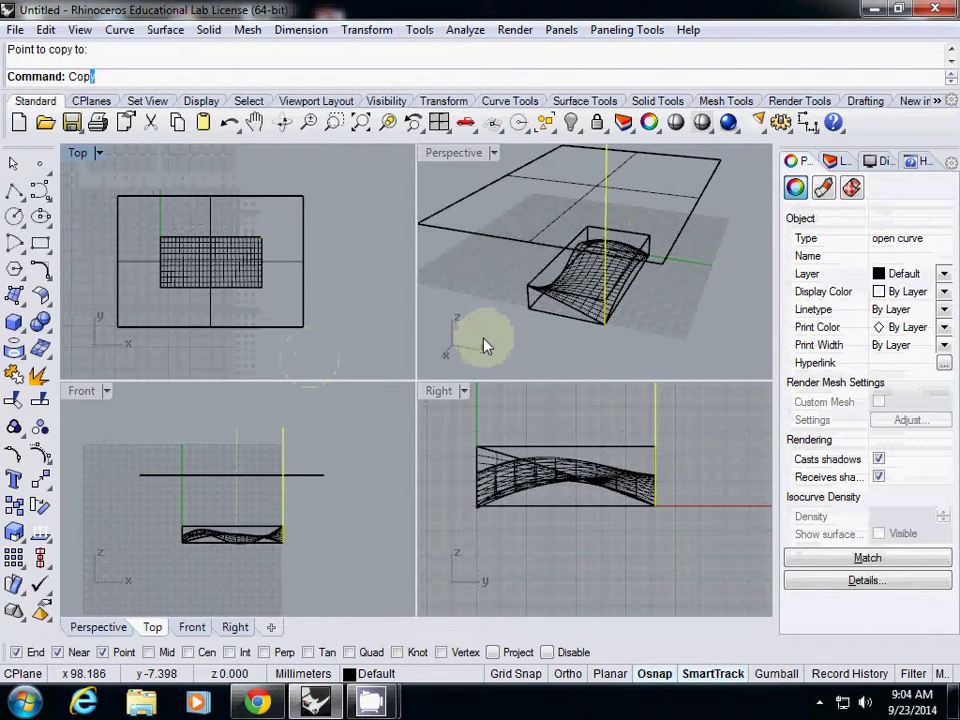
key(Return)
scroll(326, 311, up, 5)
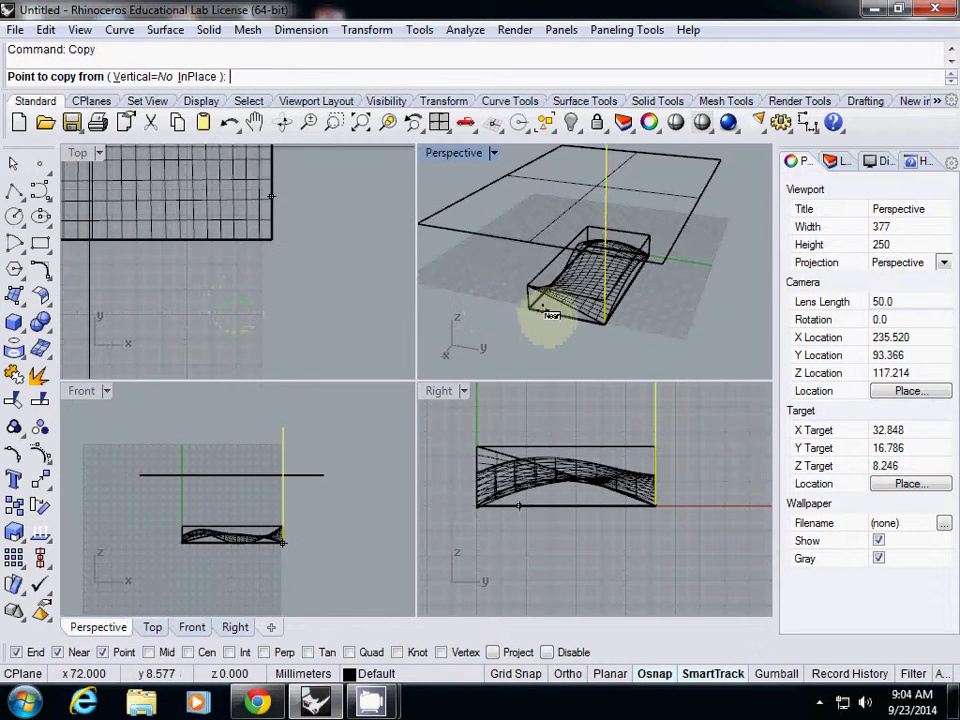
key(Escape)
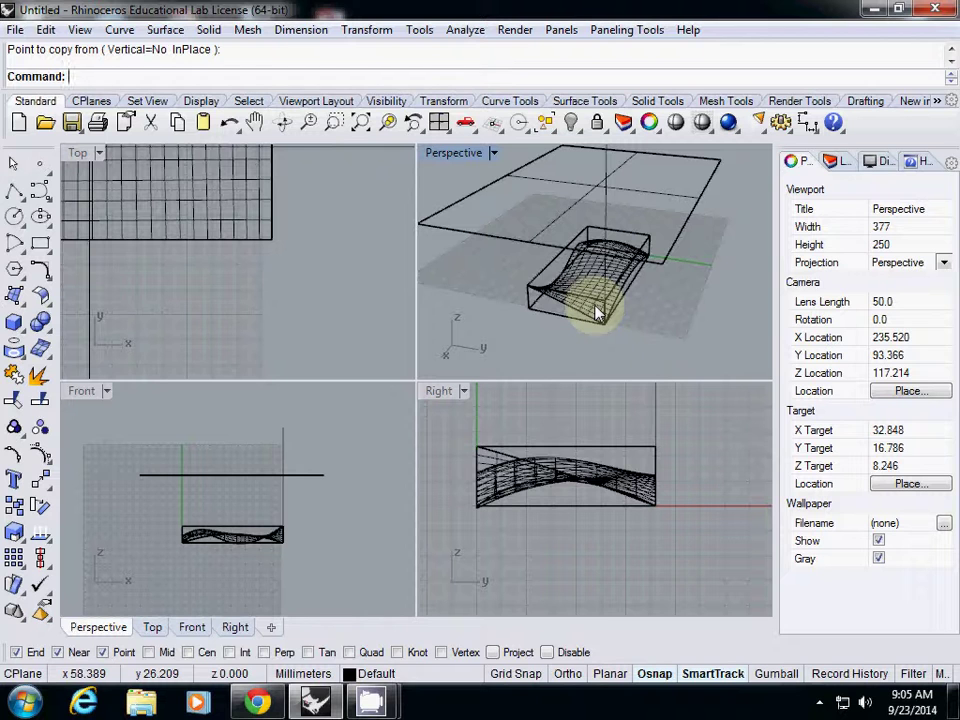
Select the vertical line and delete it, leaving the wavy box and ceiling plane.
click(607, 210)
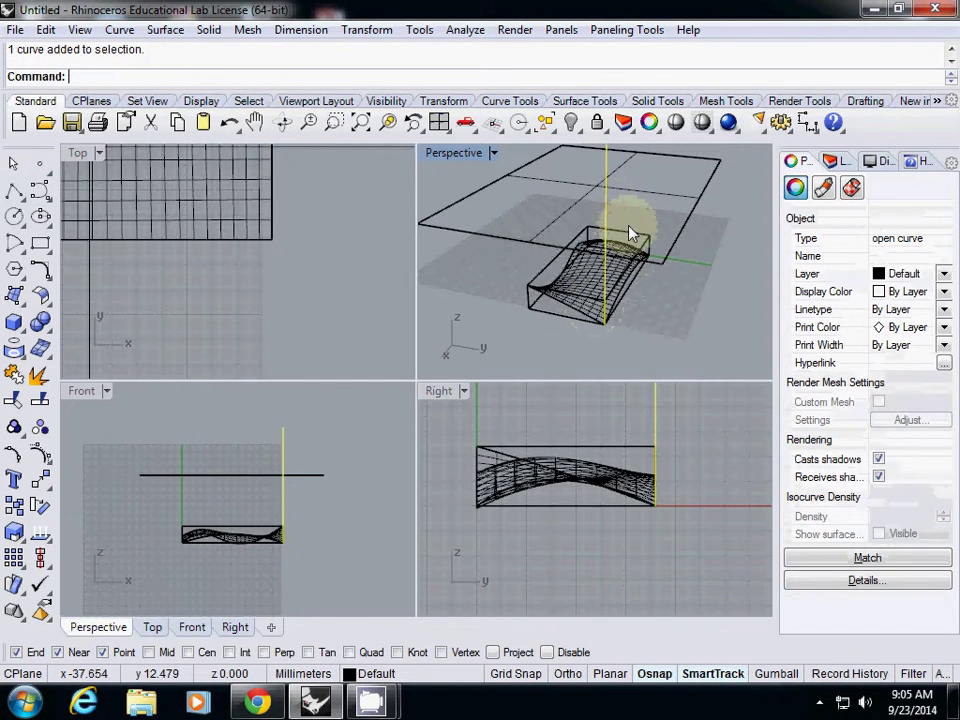
scroll(336, 326, down, 2)
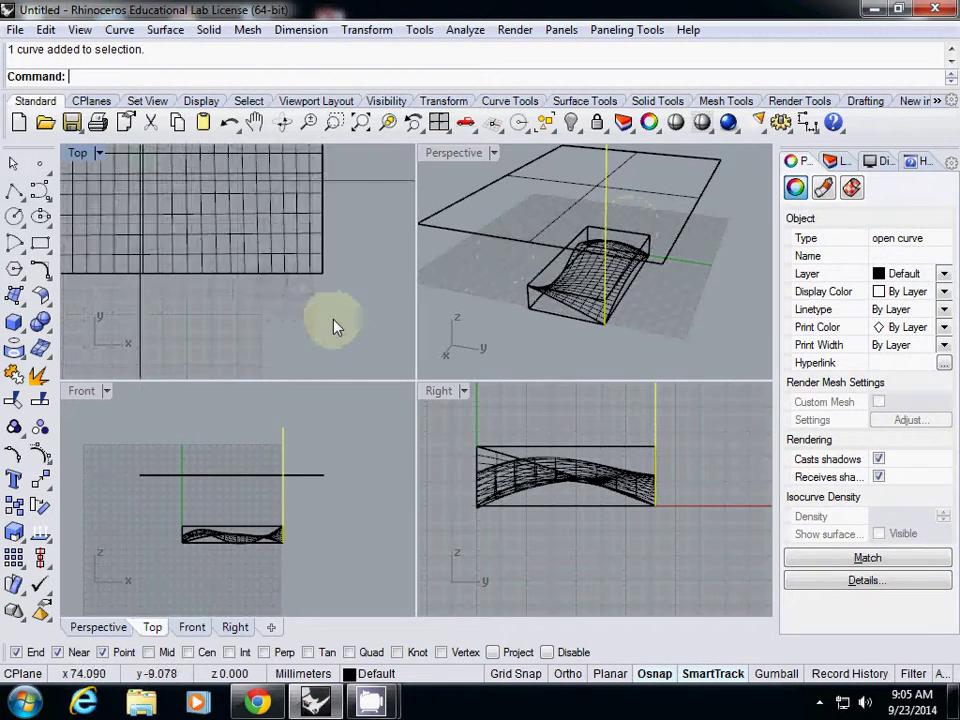
click(333, 320)
right_drag(620, 310, 568, 274)
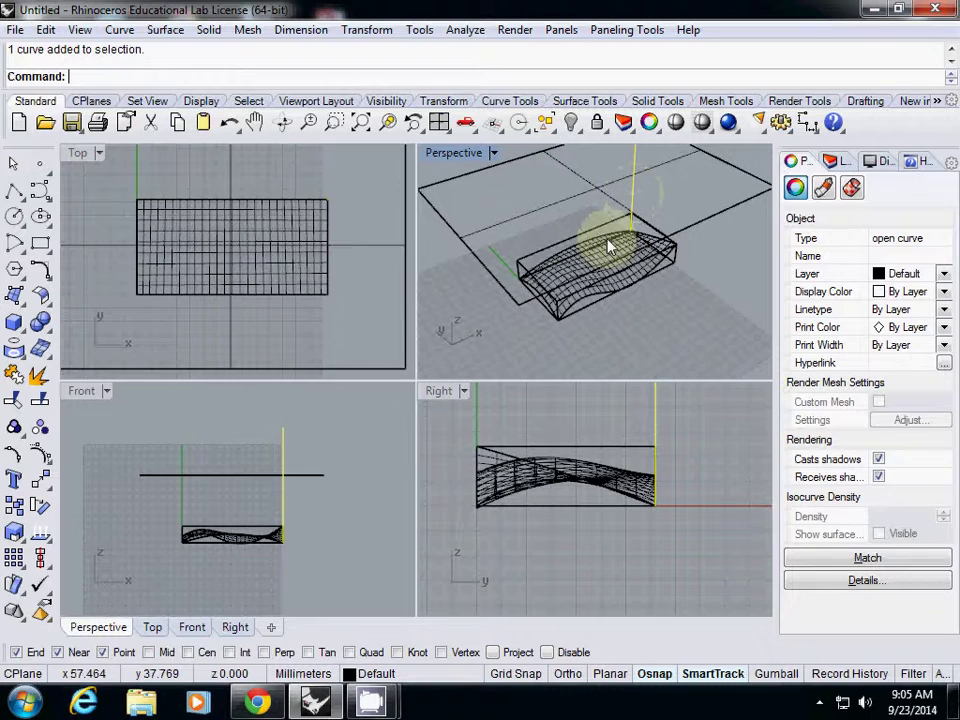
key(Delete)
right_drag(630, 206, 568, 317)
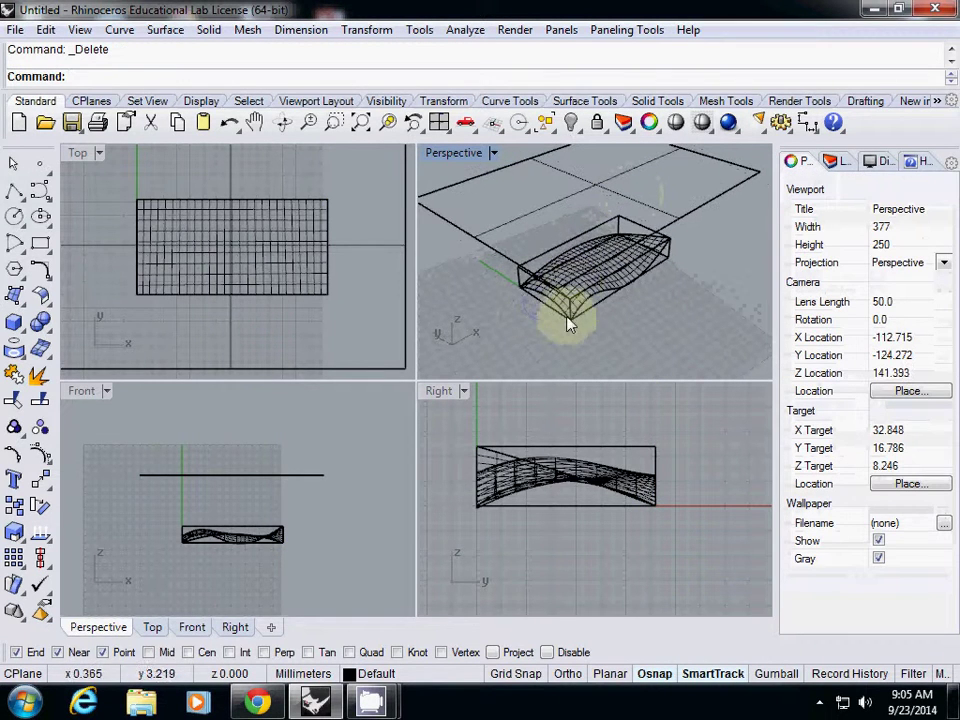
Polyline a new vertical line from the box's bottom corner up past the ceiling, then select it.
click(15, 192)
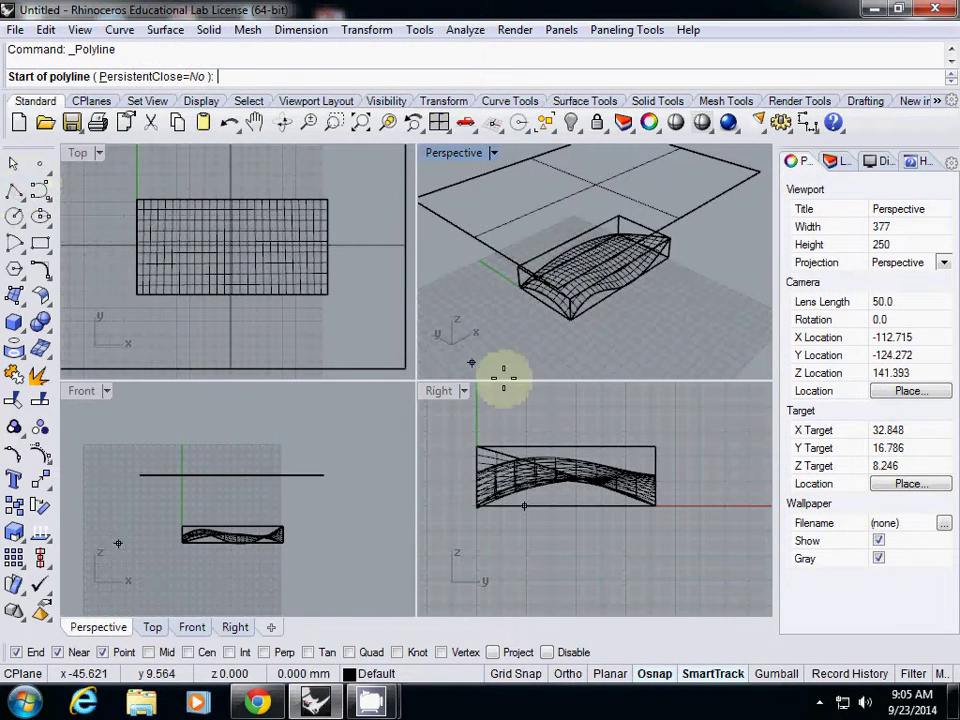
click(569, 318)
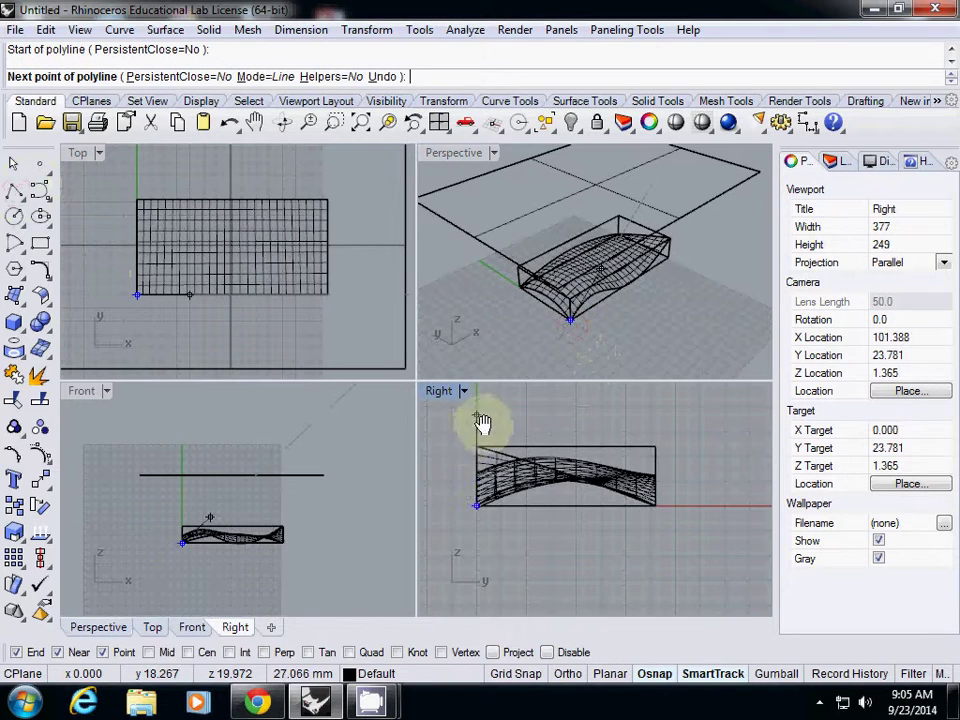
right_drag(480, 422, 465, 476)
scroll(465, 422, down, 3)
right_drag(465, 422, 483, 478)
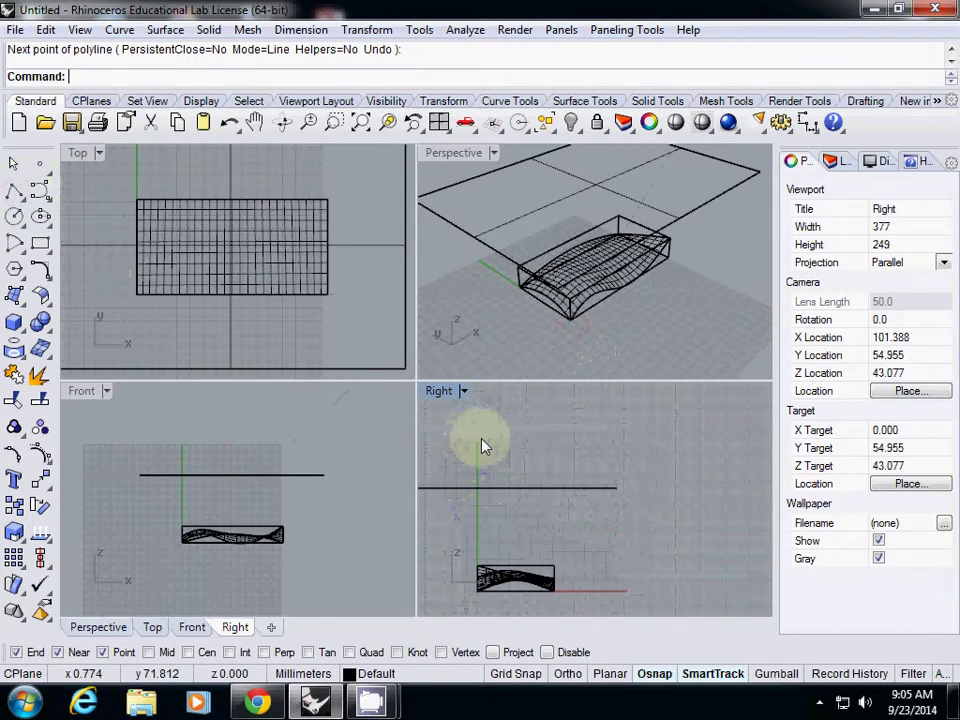
right_click(574, 326)
click(569, 318)
click(482, 439)
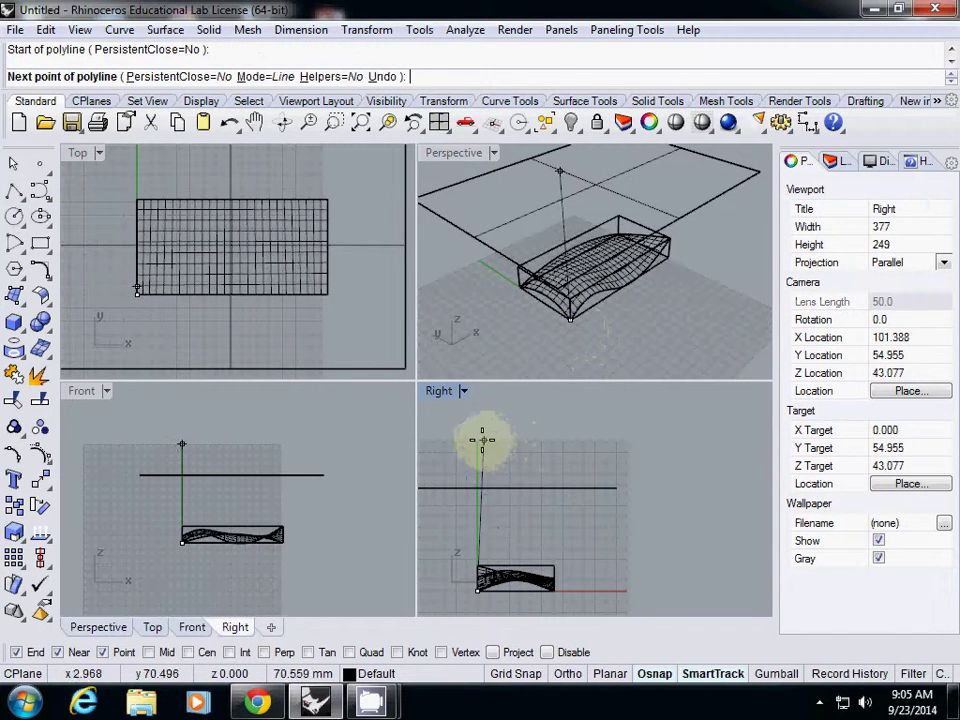
right_click(482, 439)
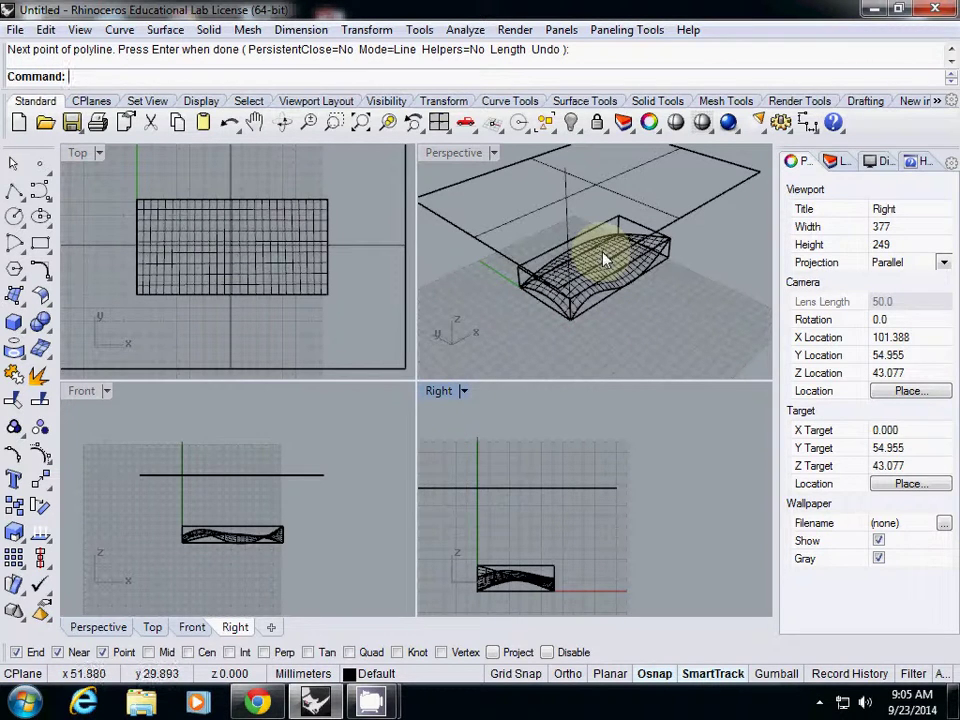
click(567, 230)
Array the line with 72 by 36 by 1 copies at X and Y spacing 1.
text(Arry)
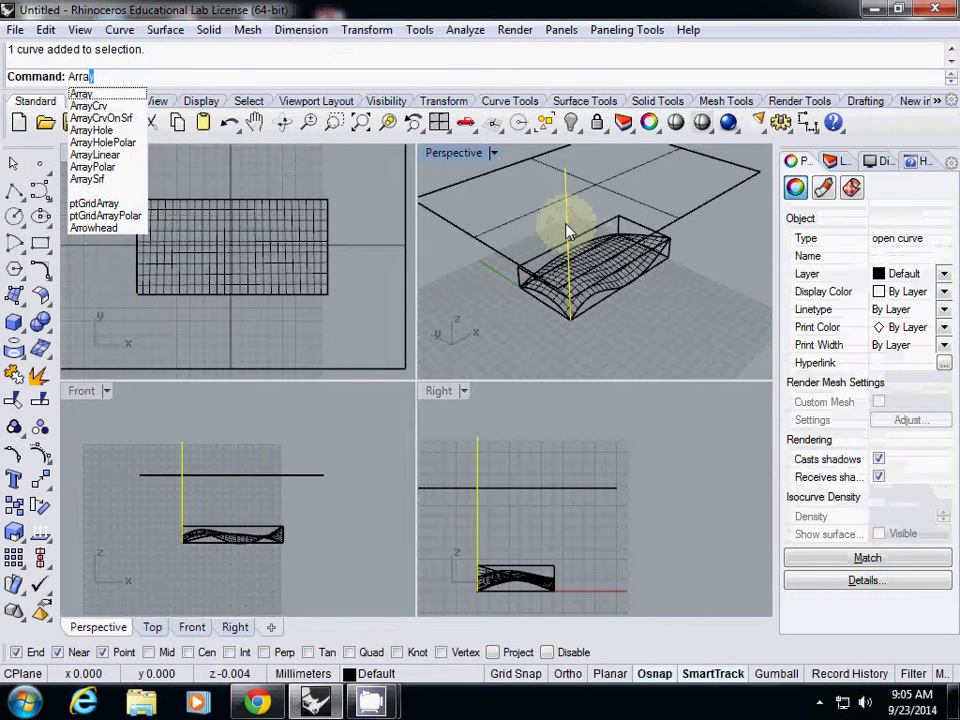
text(y)
key(Return)
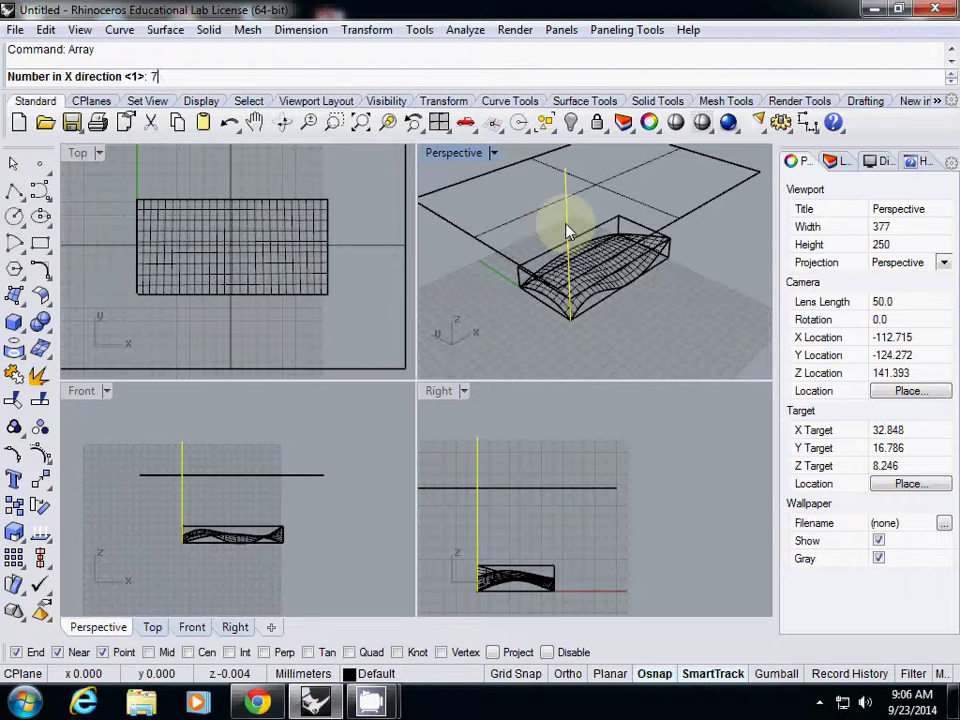
text(2)
key(Return)
text(36)
key(Return)
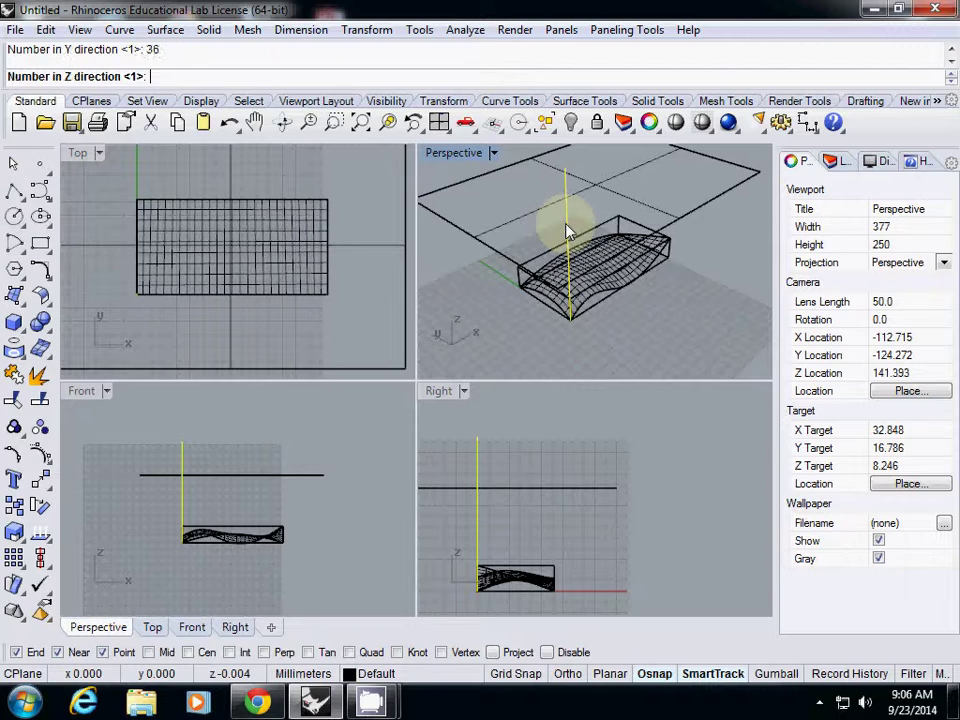
text(1)
key(Return)
text(1)
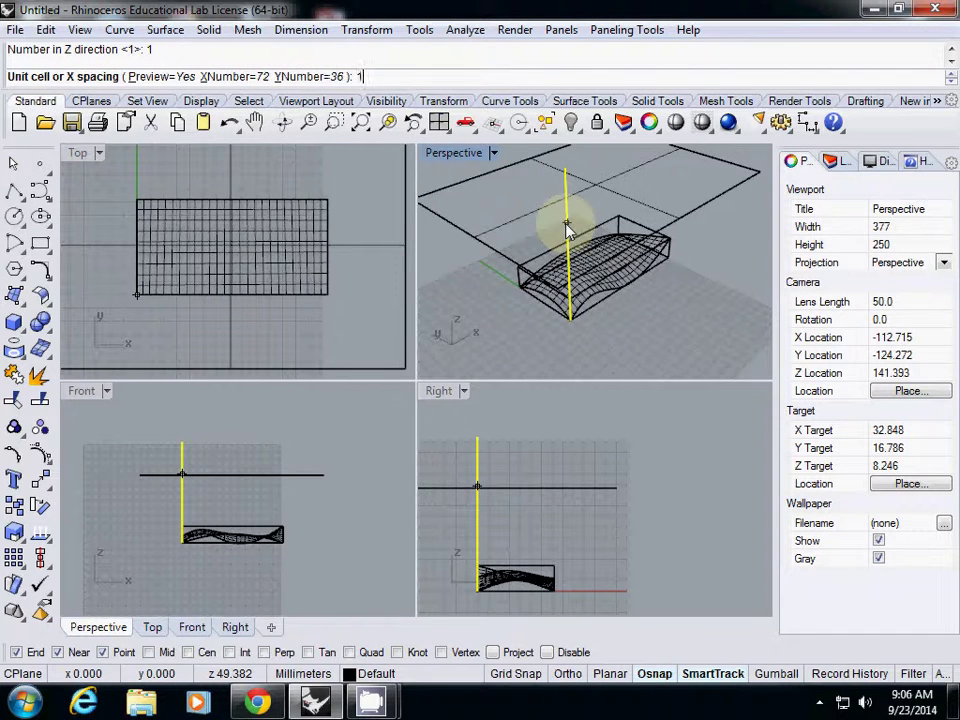
key(Return)
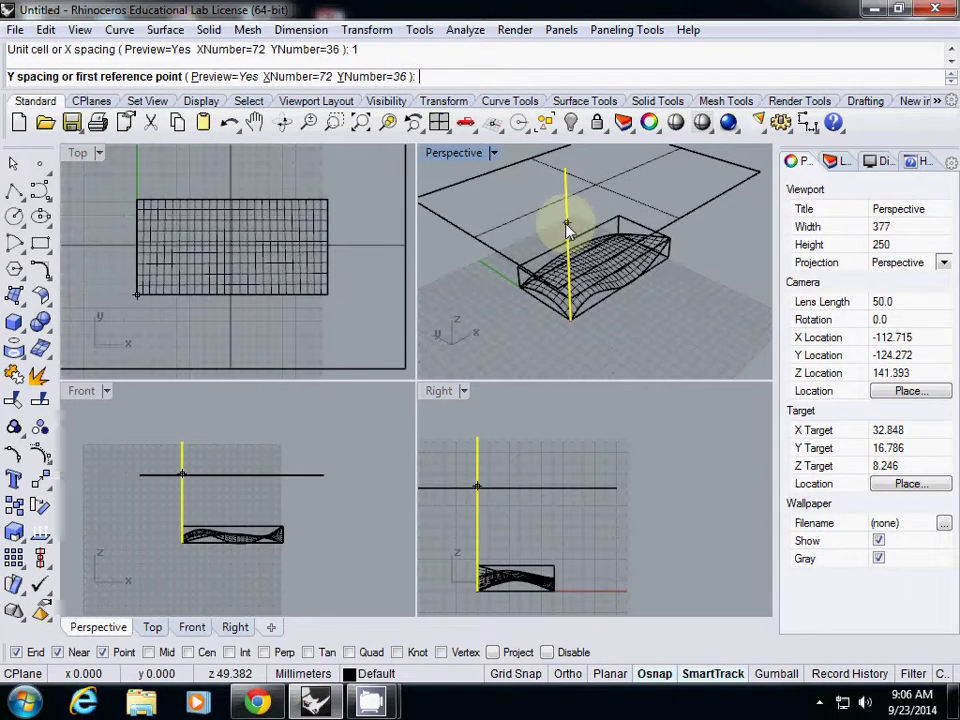
text(1)
key(Return)
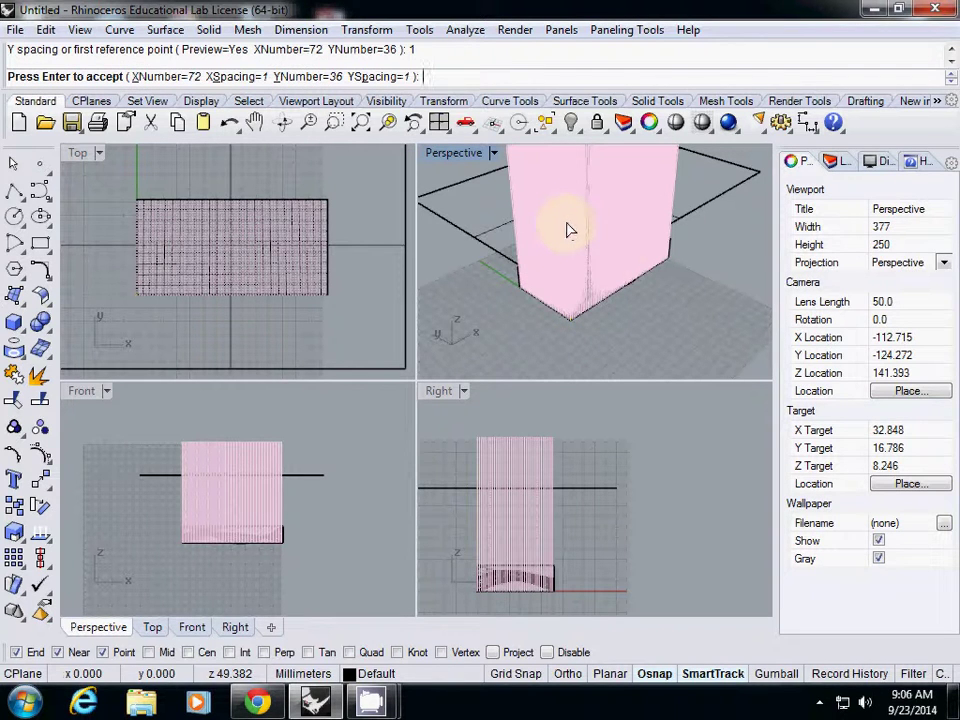
Inspect the 72 by 36 array preview from several angles, then end the command.
mouse_move(564, 296)
right_down()
mouse_move(617, 289)
mouse_move(675, 240)
mouse_move(583, 253)
right_up()
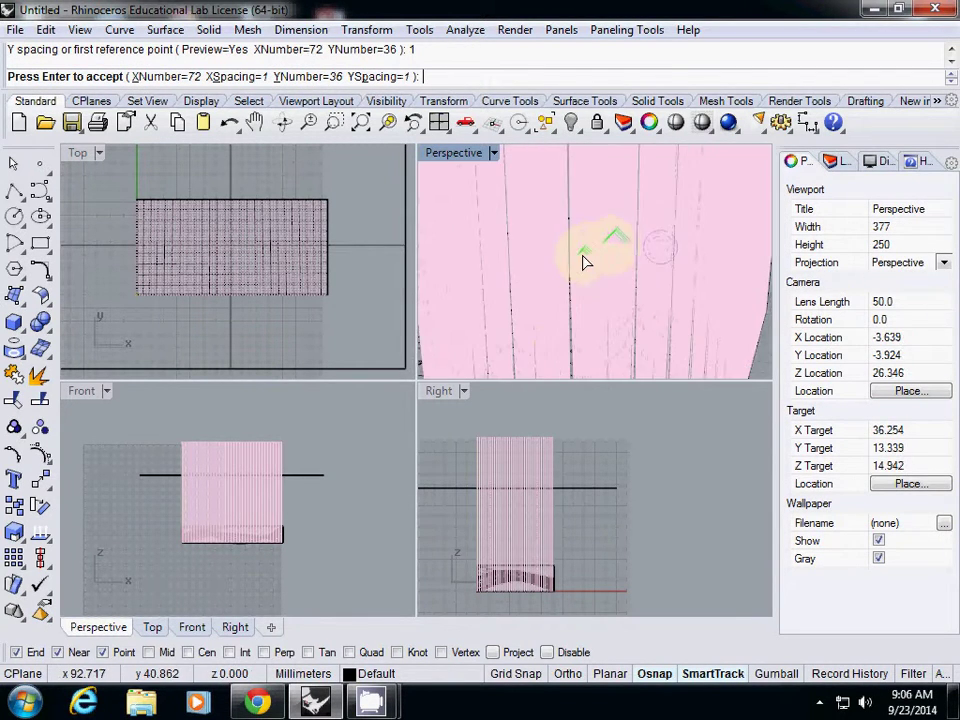
click(493, 153)
key(Escape)
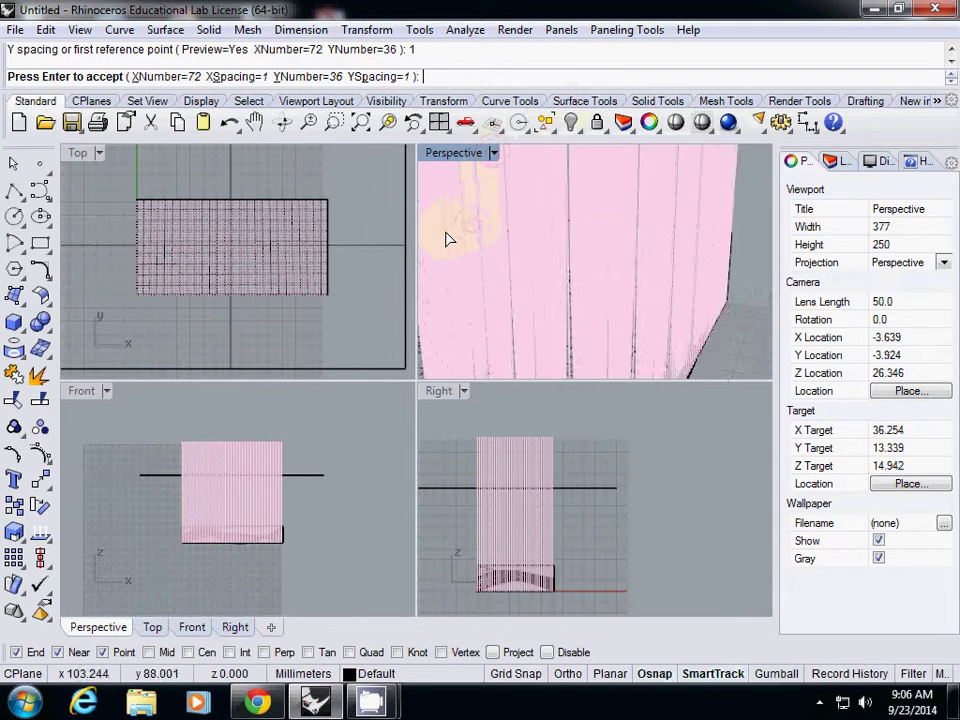
scroll(489, 261, down, 6)
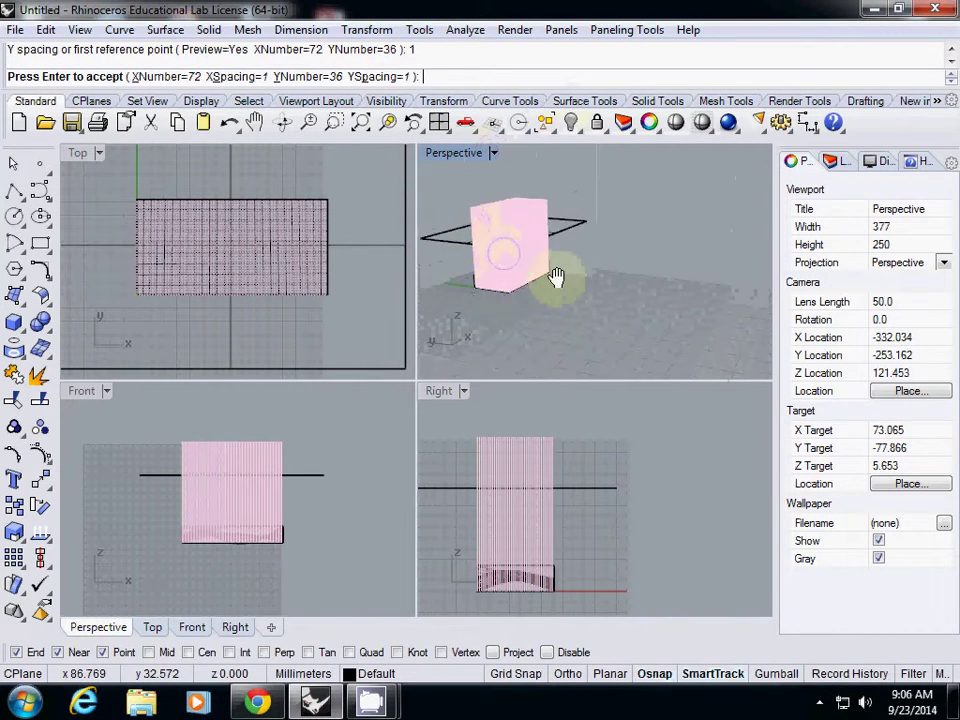
scroll(645, 281, down, 3)
right_drag(645, 281, 658, 240)
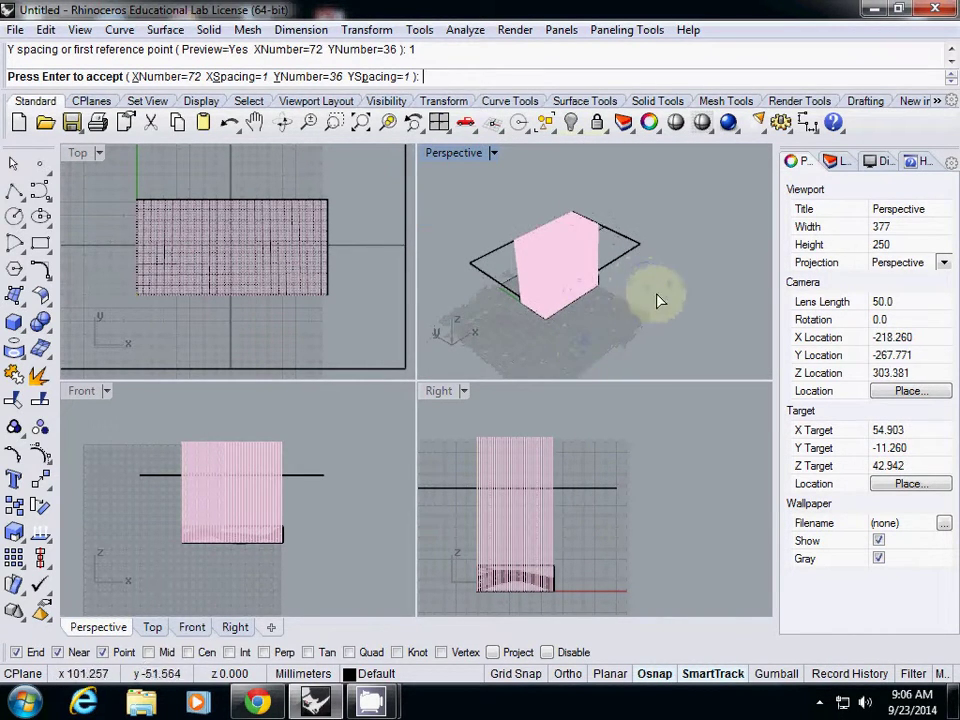
scroll(626, 261, up, 5)
shift+right_drag(621, 280, 636, 240)
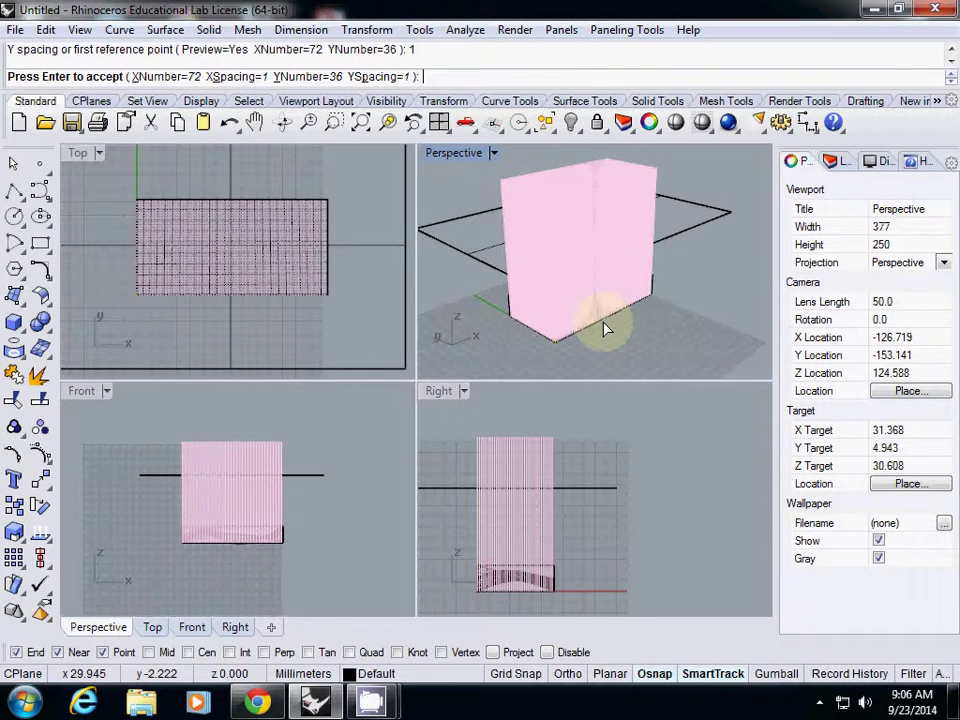
right_drag(604, 328, 474, 216)
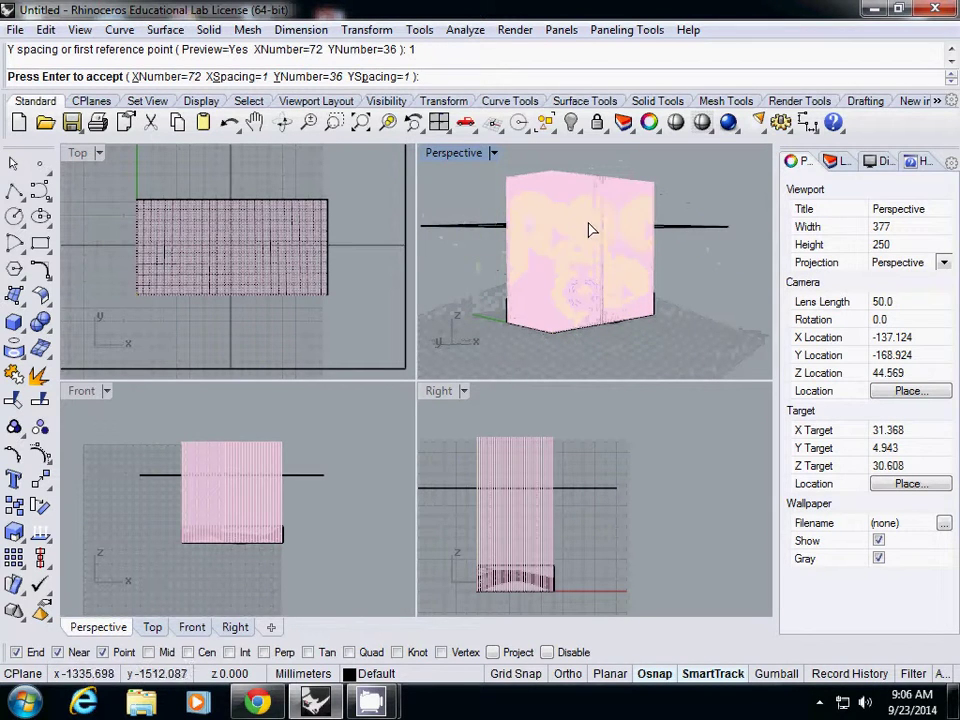
right_drag(628, 242, 643, 274)
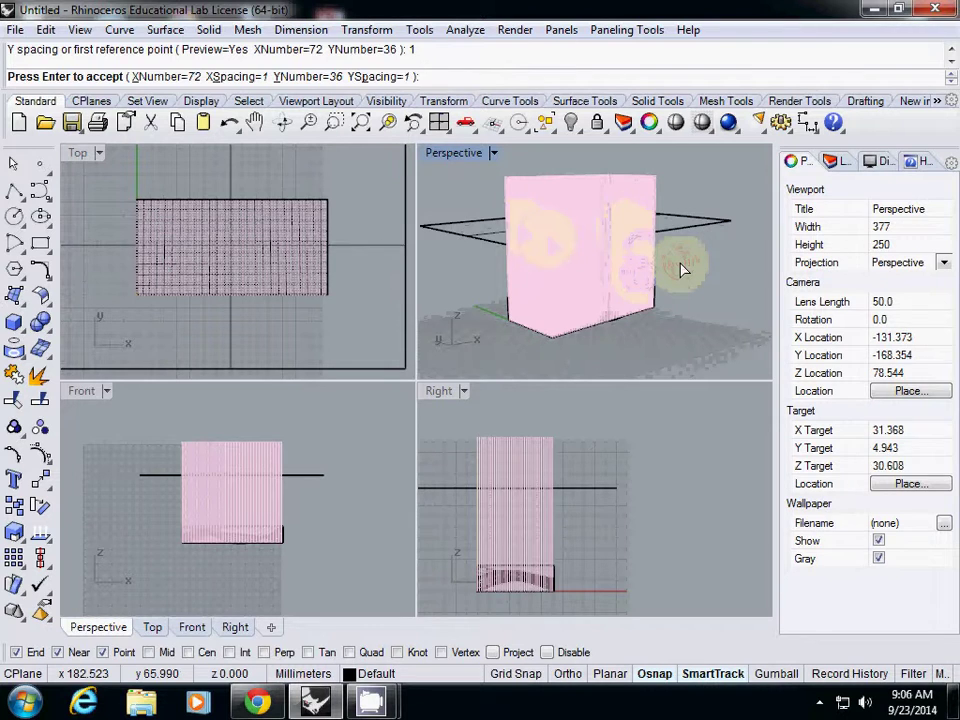
key(Return)
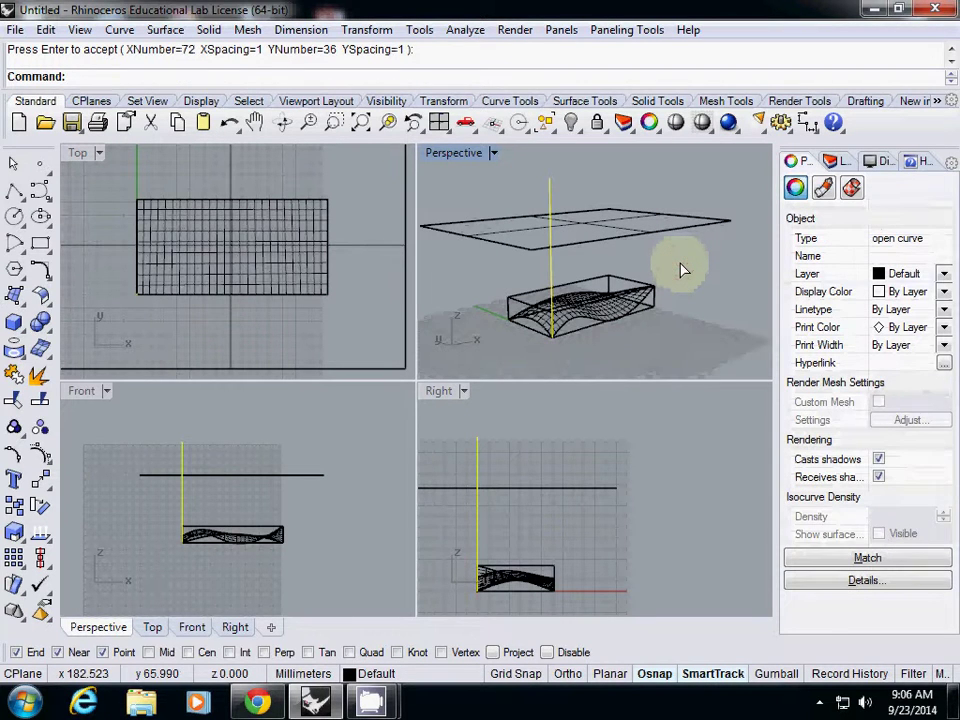
Array the vertical line 72 by 32 with X and Y spacing 2 and accept it.
text(Array)
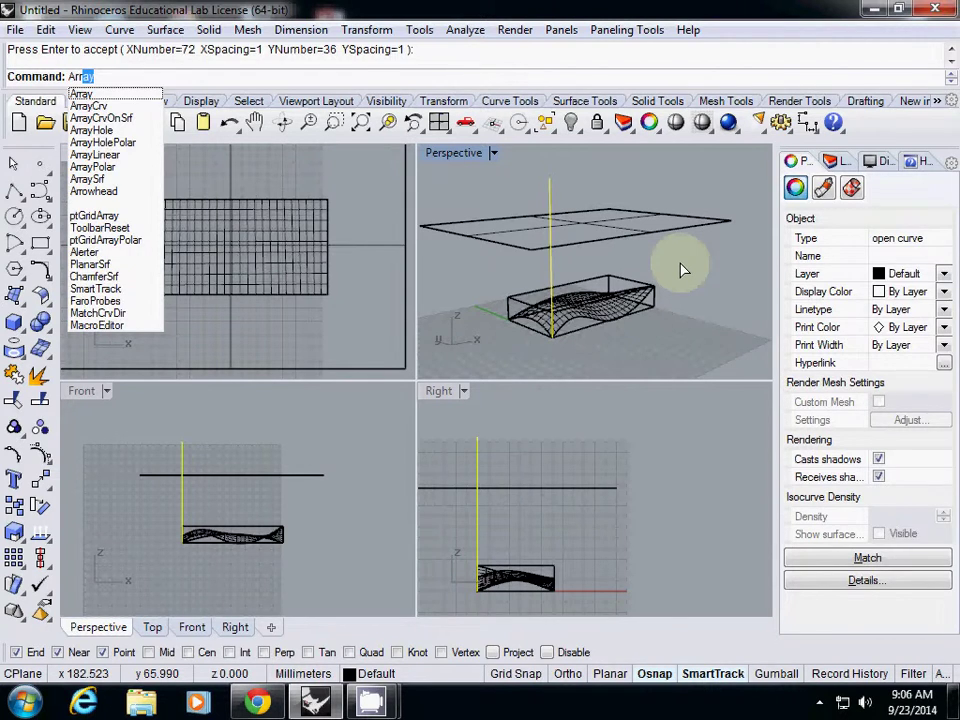
key(Return)
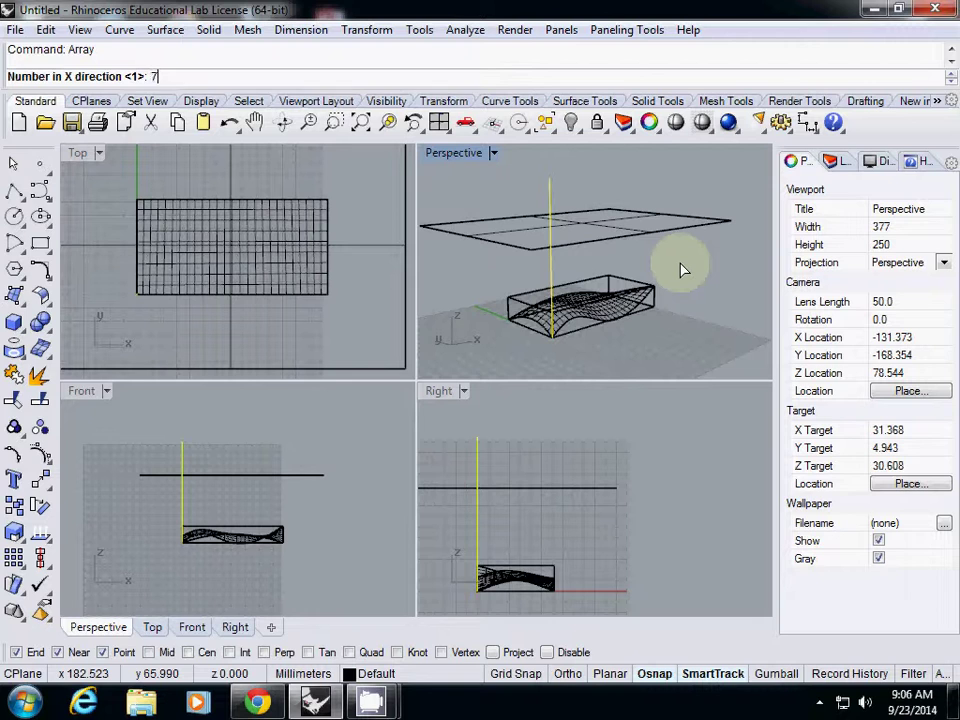
text(2)
key(Return)
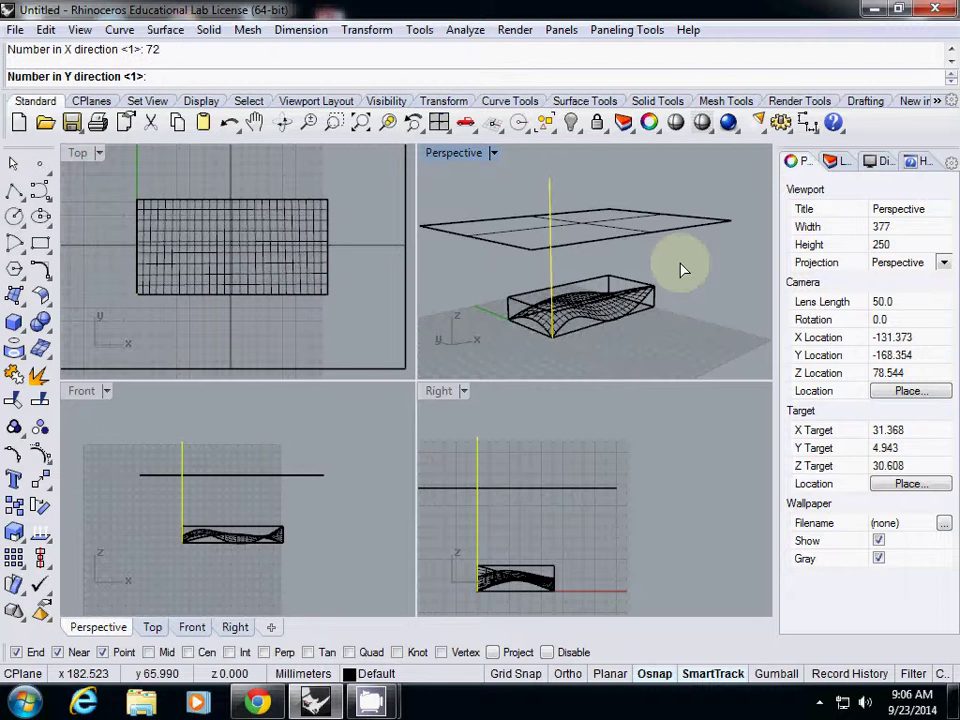
text(32)
key(Return)
key(Return)
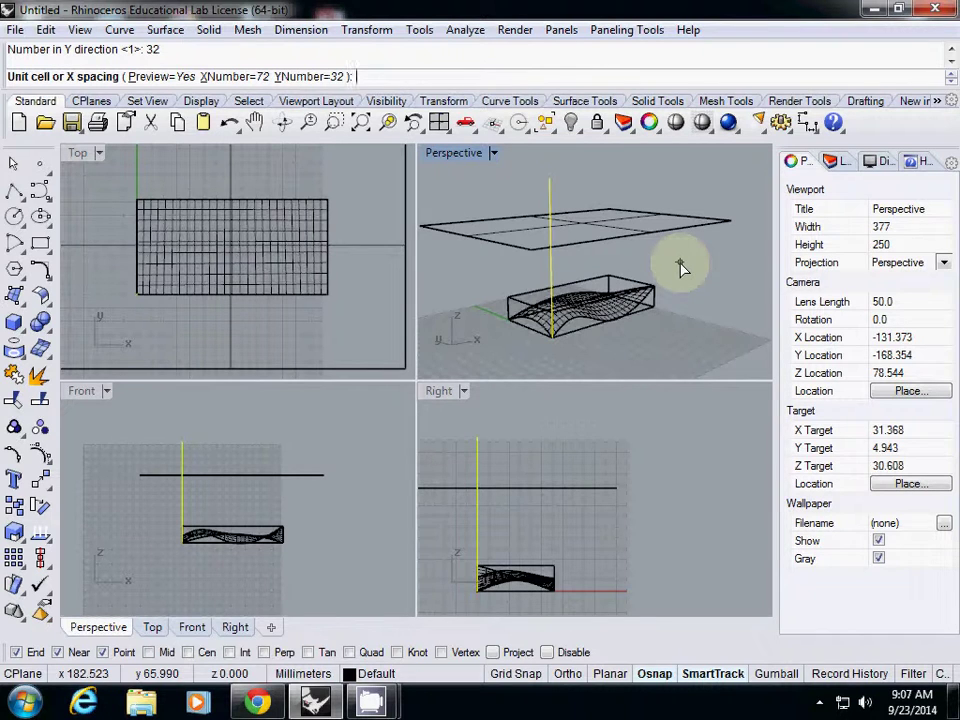
text(2)
key(Return)
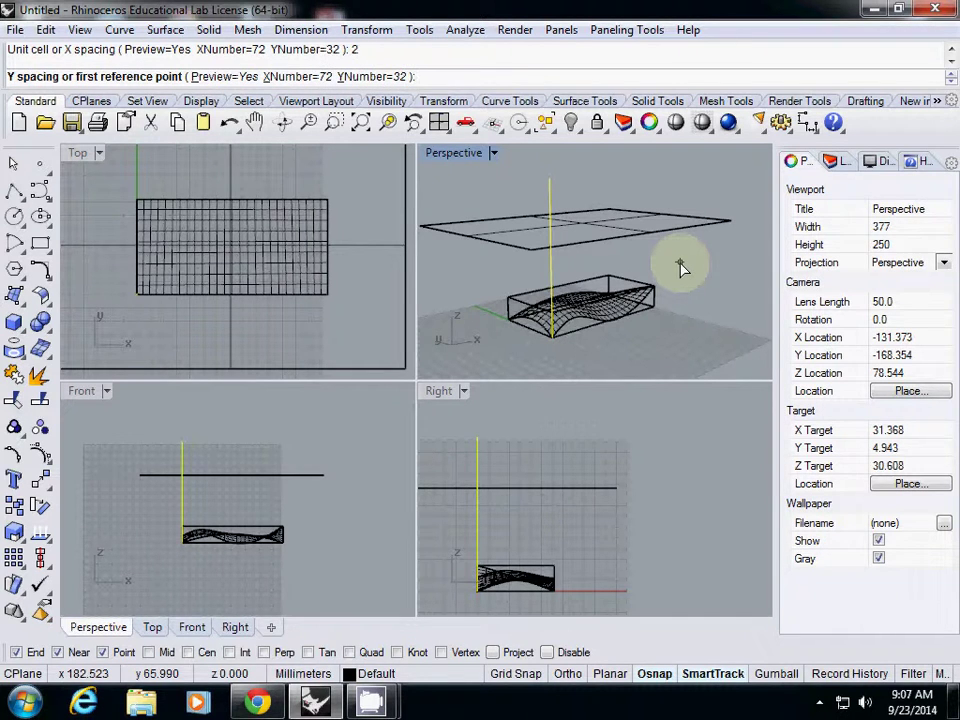
text(2)
key(Return)
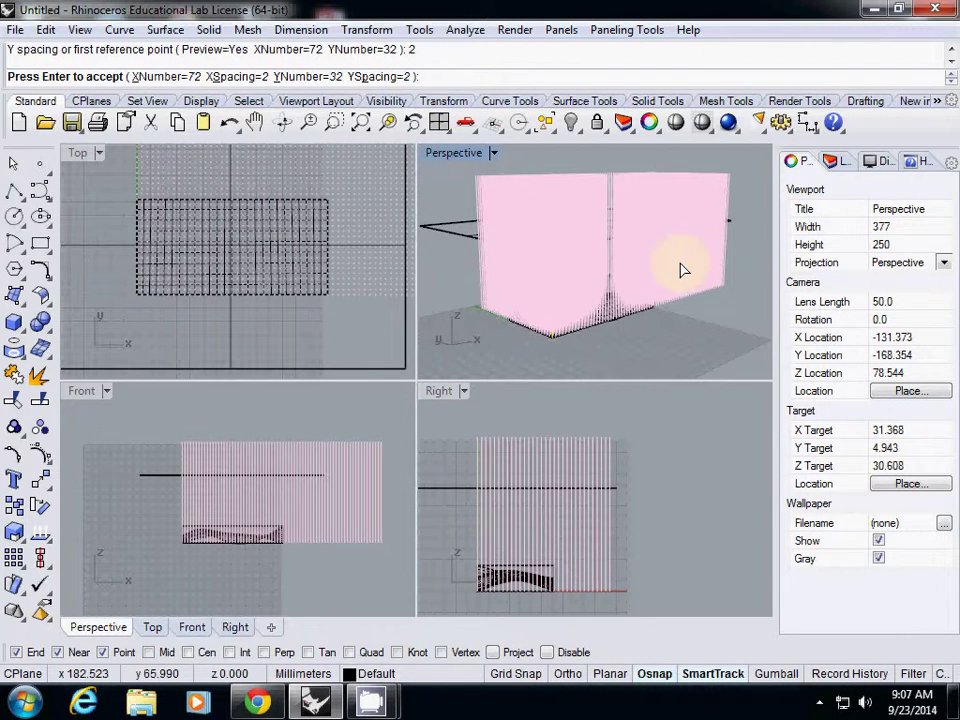
key(Return)
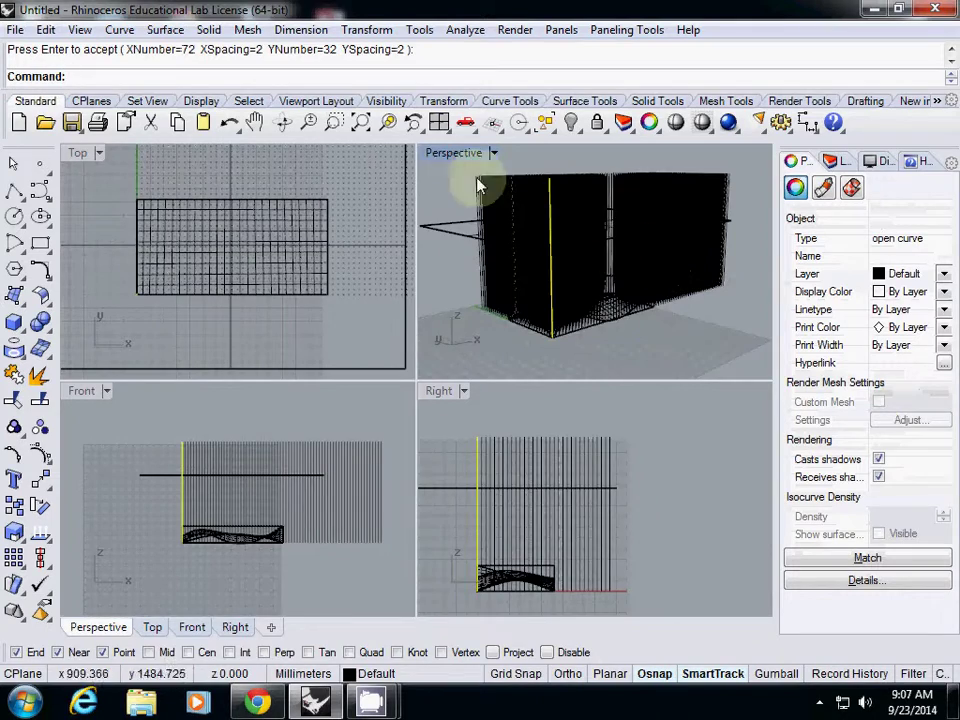
Maximize the Perspective view, deselect the wires, and orbit to a lower angle on the grid.
double_click(443, 154)
right_drag(411, 332, 208, 390)
click(200, 428)
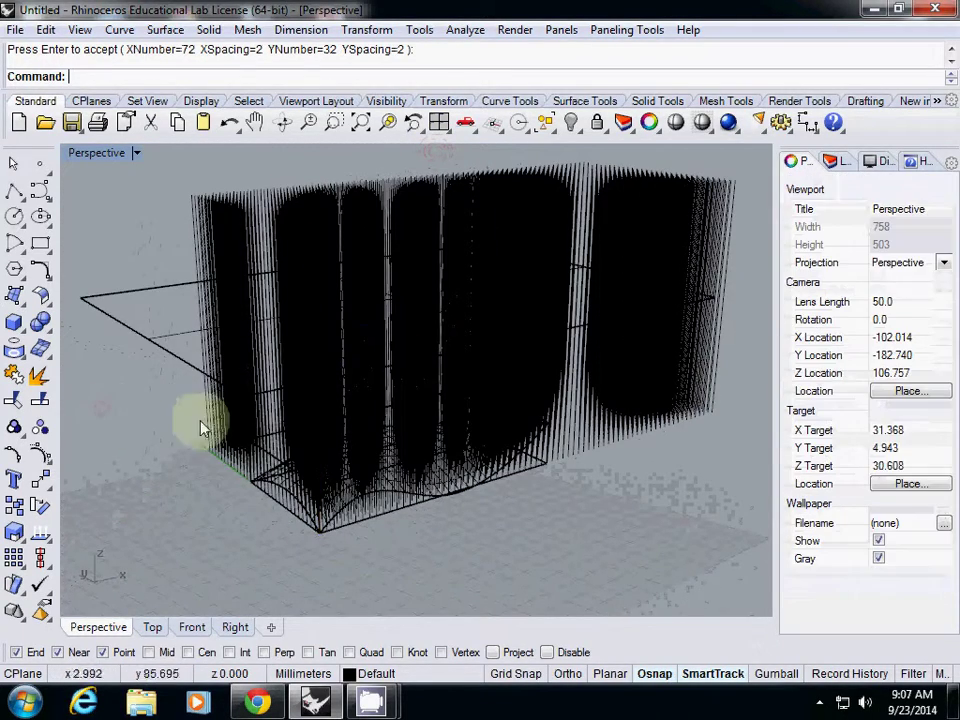
right_drag(191, 439, 195, 385)
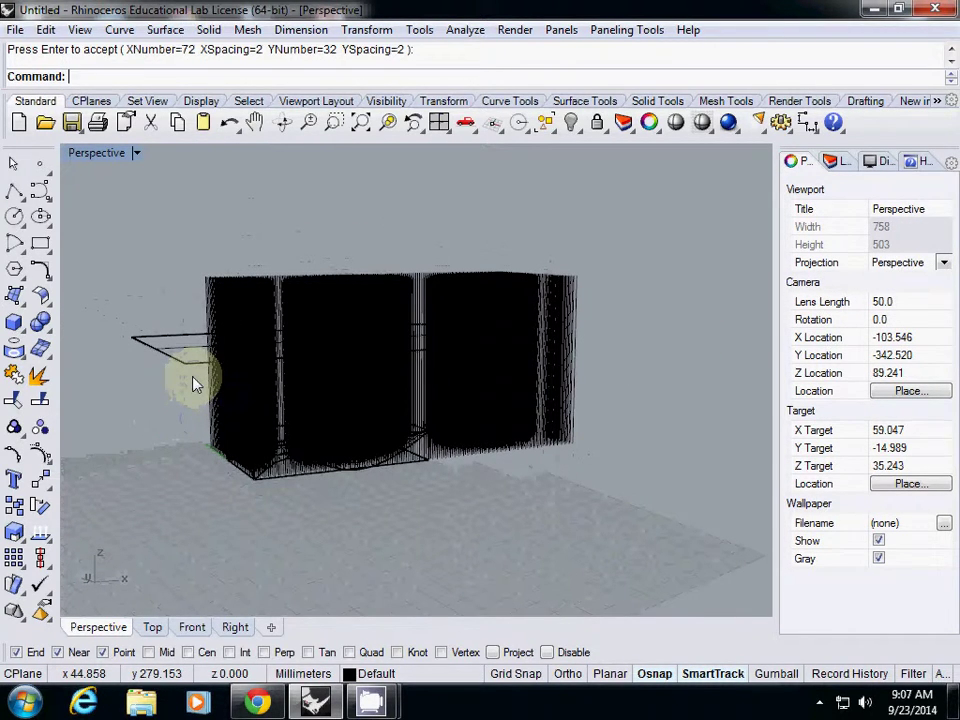
text(Split)
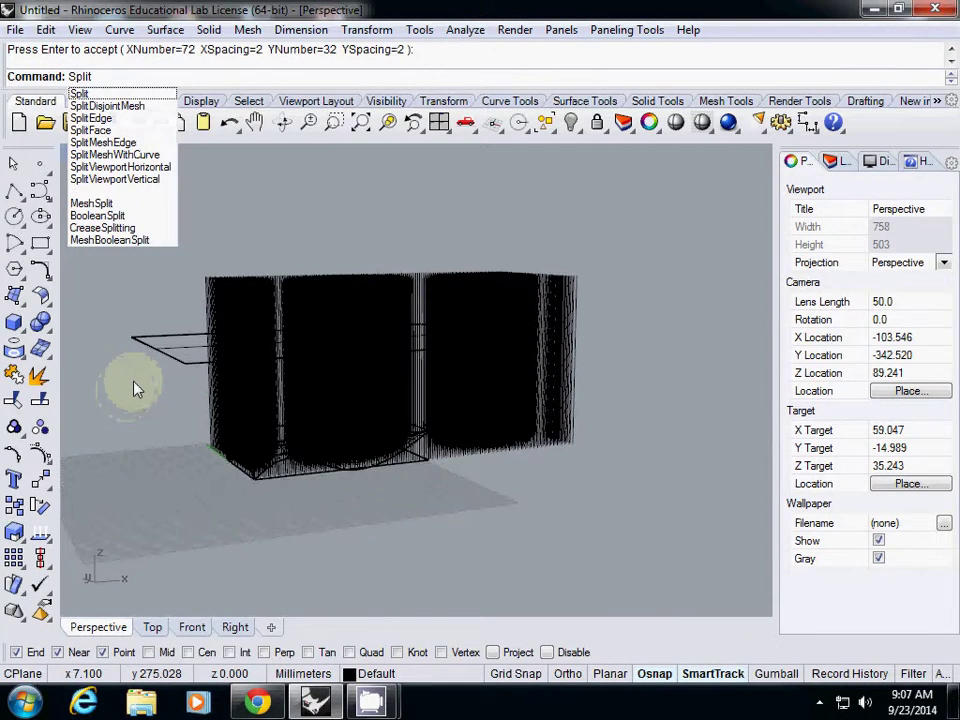
Window-select all 1632 wires and split them with the raised plane into 3264 pieces.
key(Return)
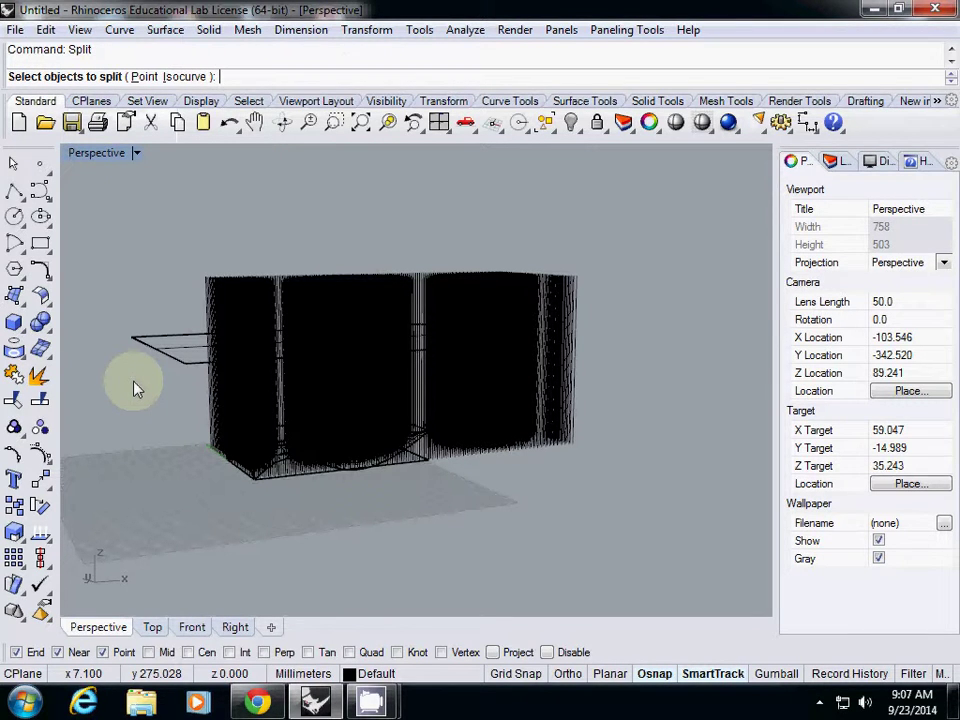
right_drag(360, 386, 649, 279)
drag(665, 265, 180, 302)
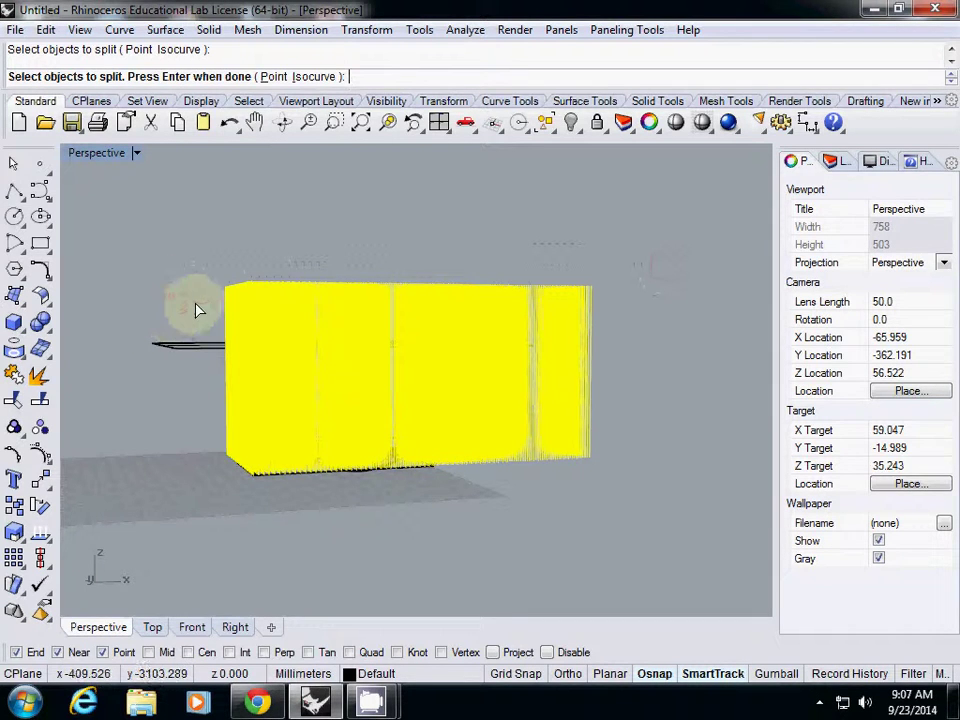
click(620, 365)
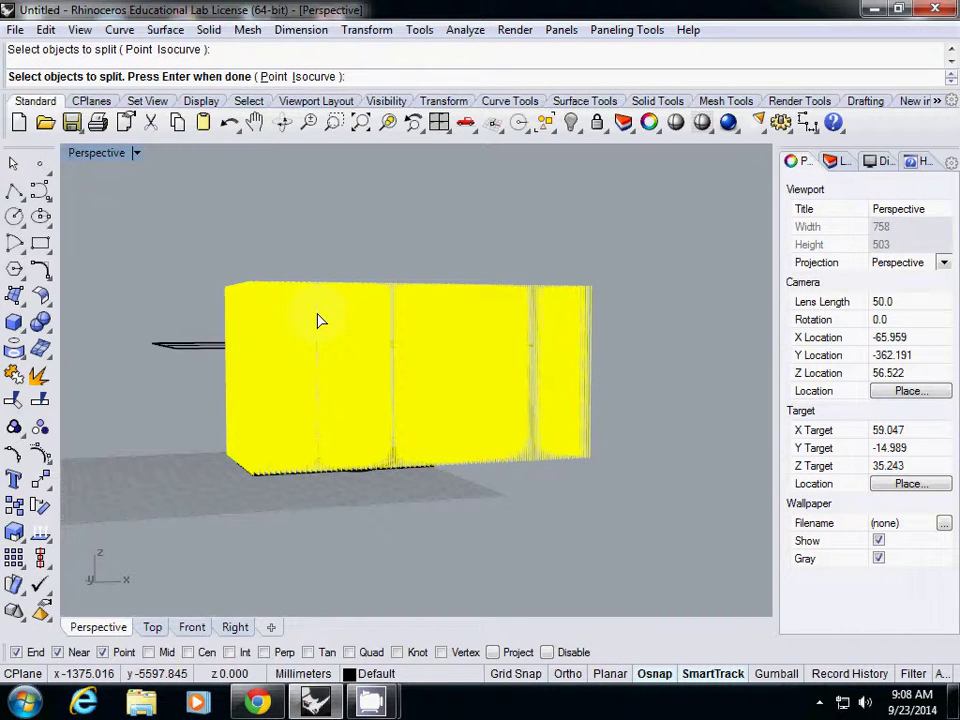
key(Return)
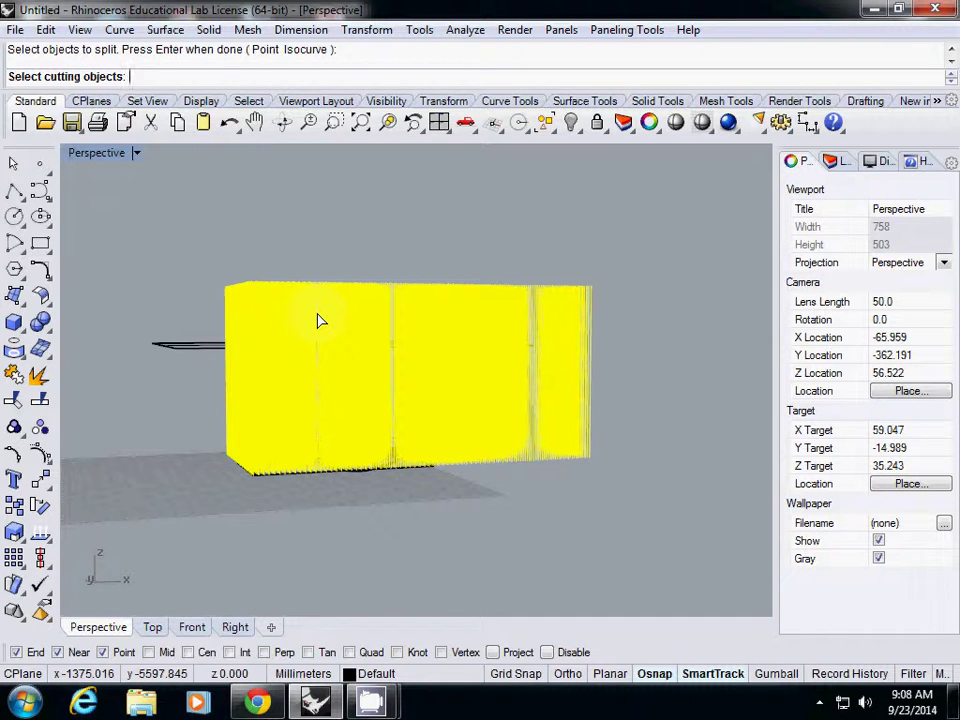
right_drag(124, 328, 186, 352)
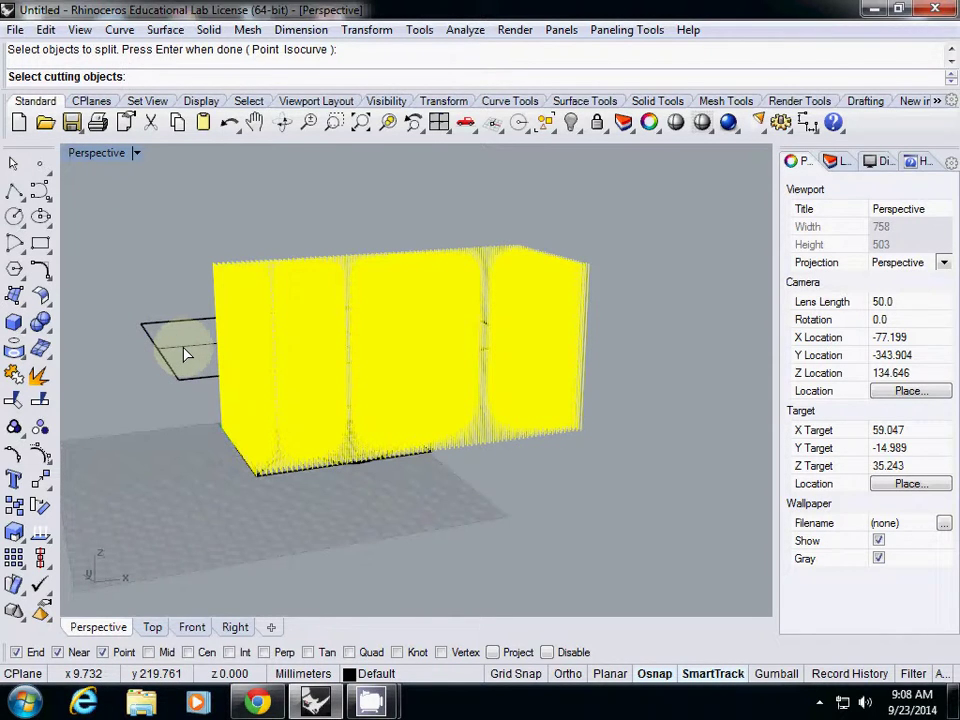
click(184, 353)
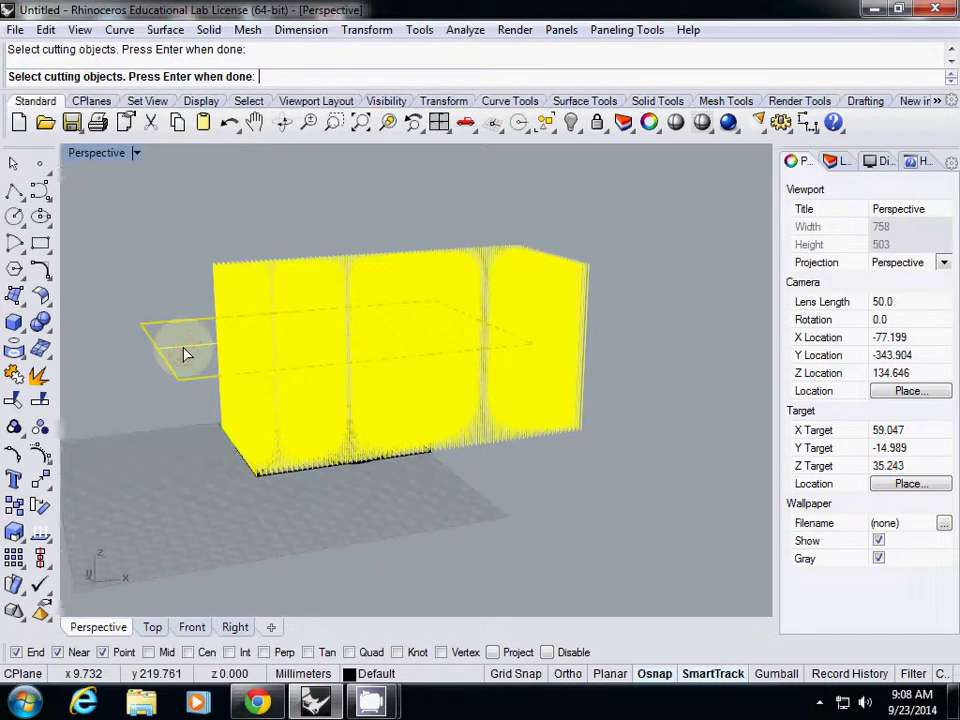
key(Return)
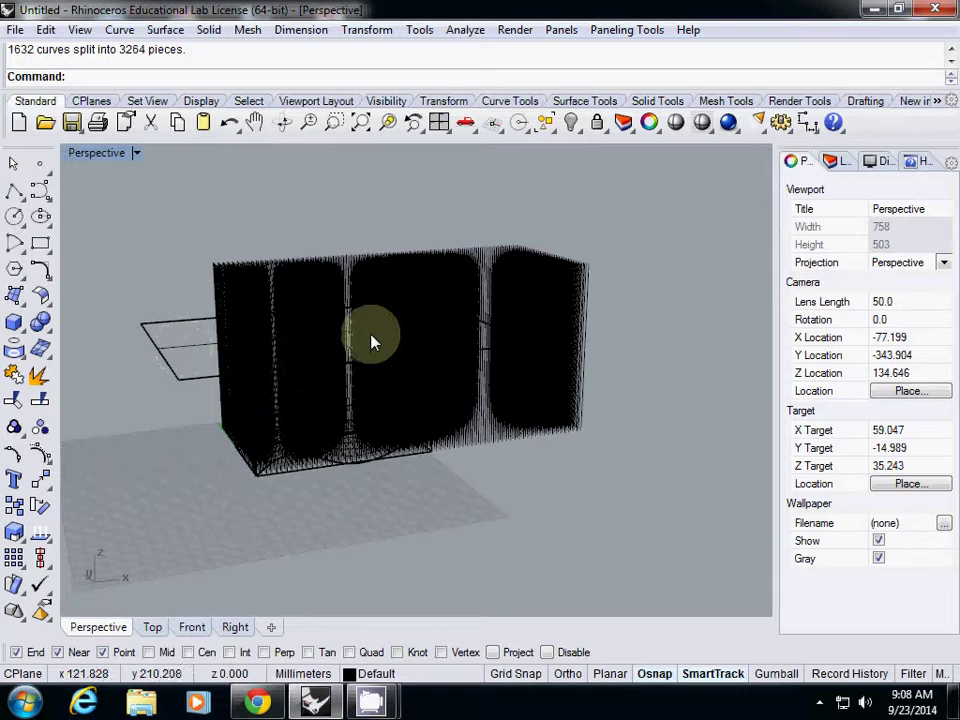
Crossing-select the 2304 wire pieces above the ceiling plane and delete them, then deselect.
right_drag(371, 342, 354, 294)
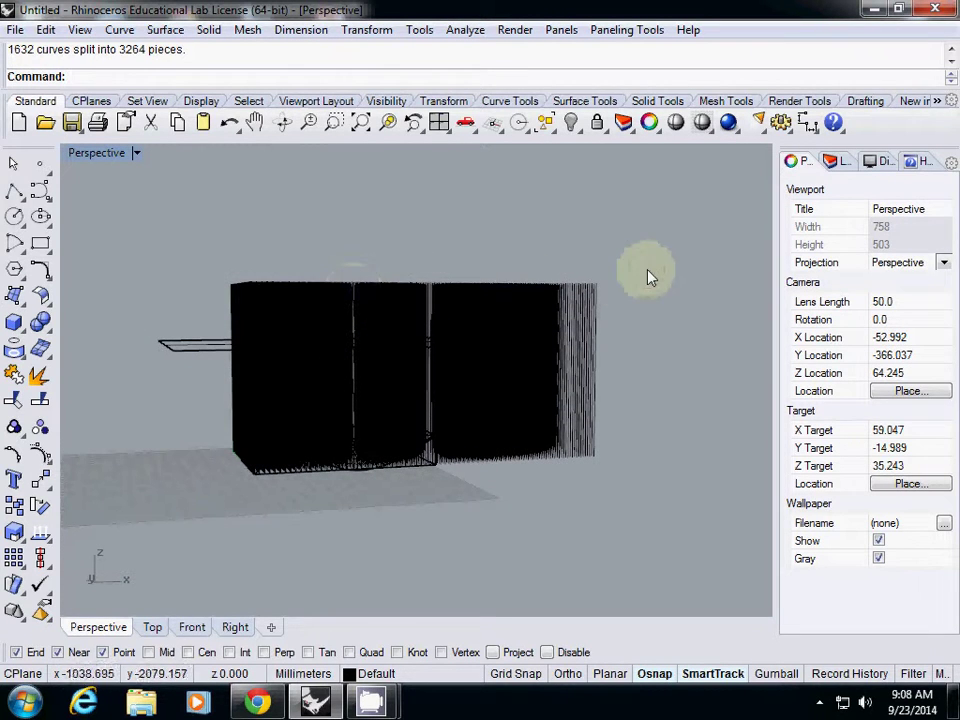
drag(648, 277, 214, 302)
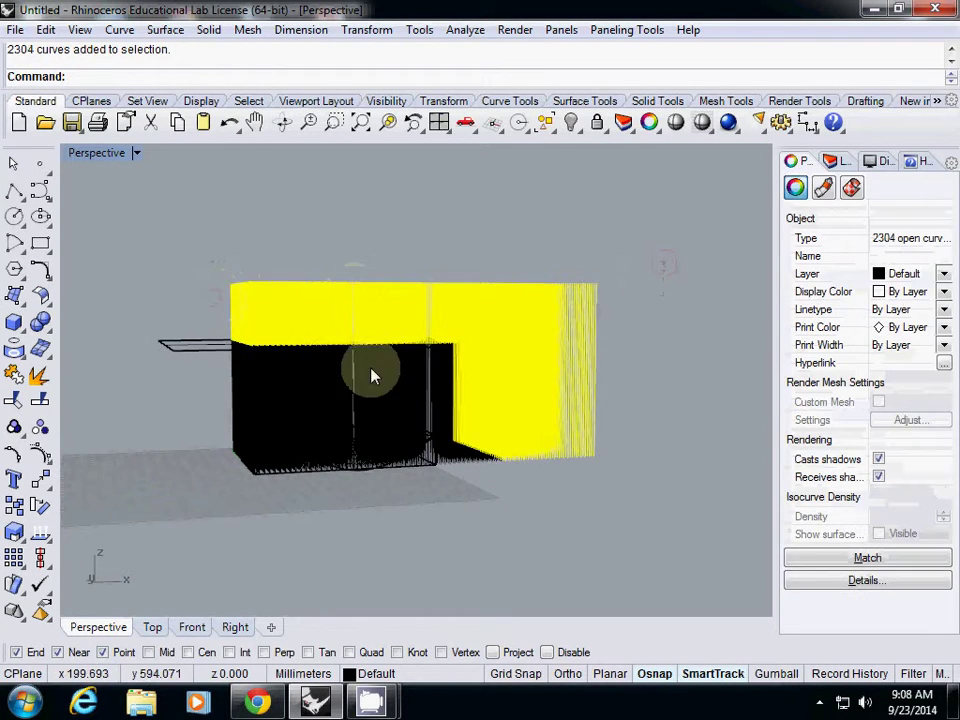
right_drag(371, 376, 497, 504)
right_drag(484, 450, 559, 332)
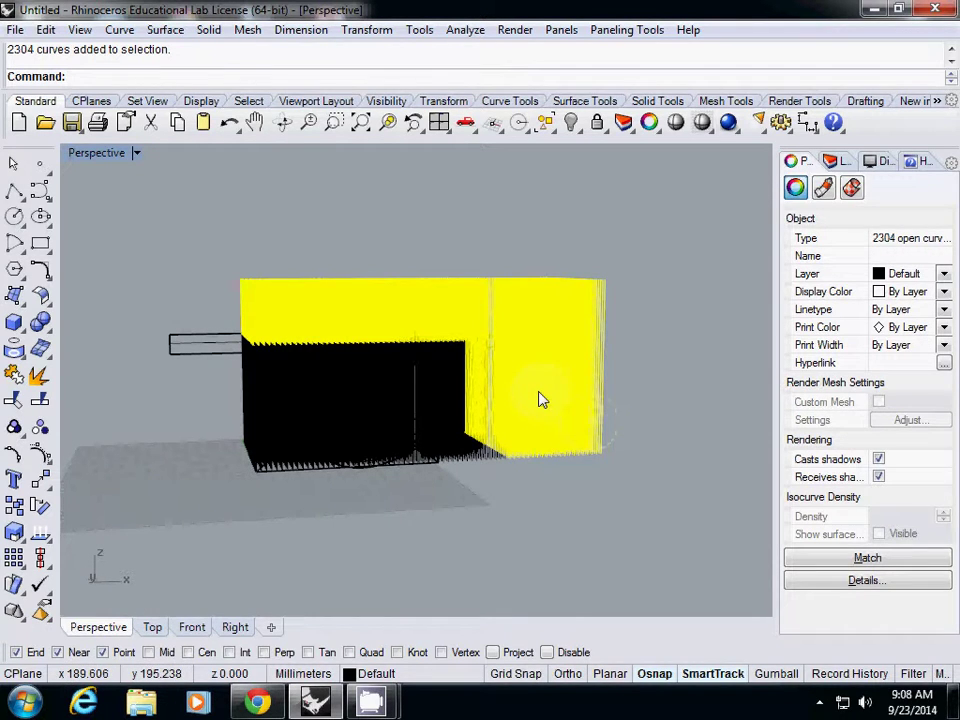
key(Delete)
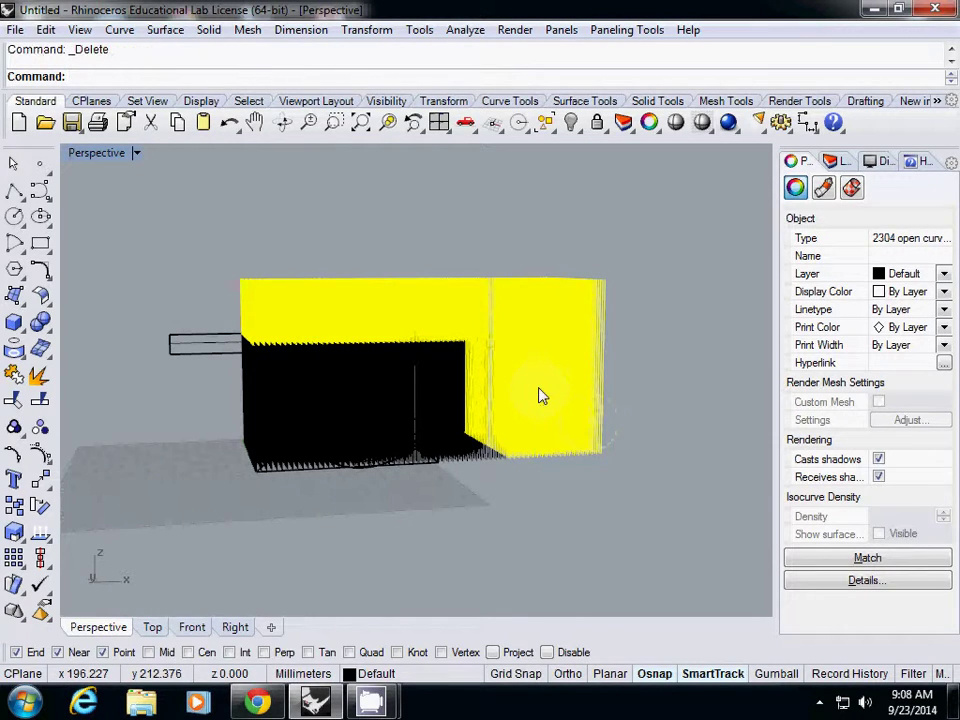
click(572, 255)
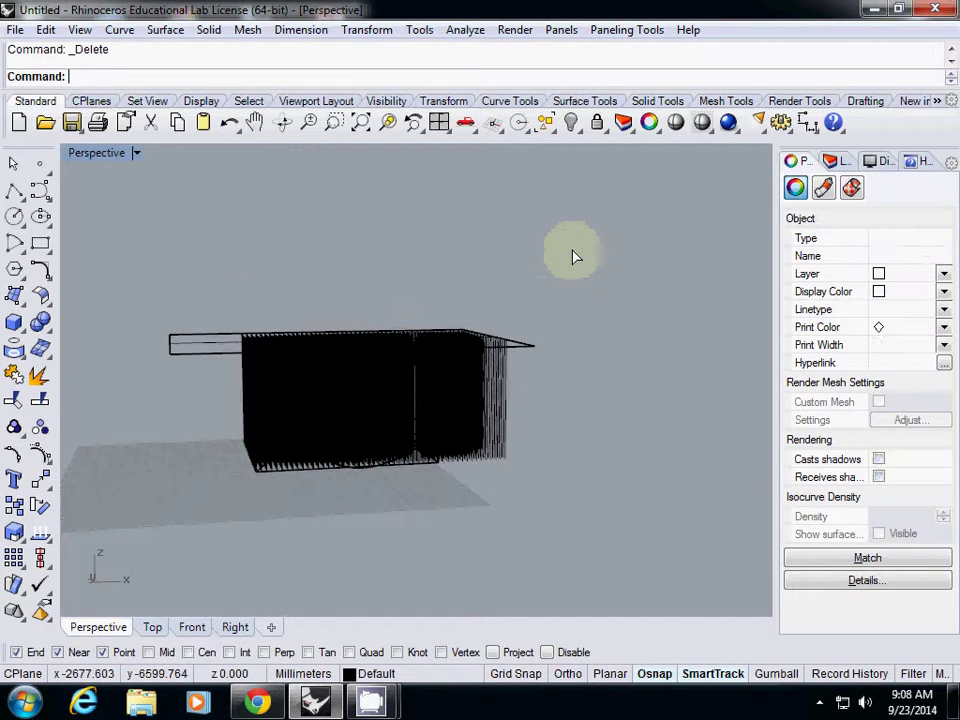
Start Split and window-select all 694 vertical wires as the objects to split.
right_drag(565, 293, 250, 346)
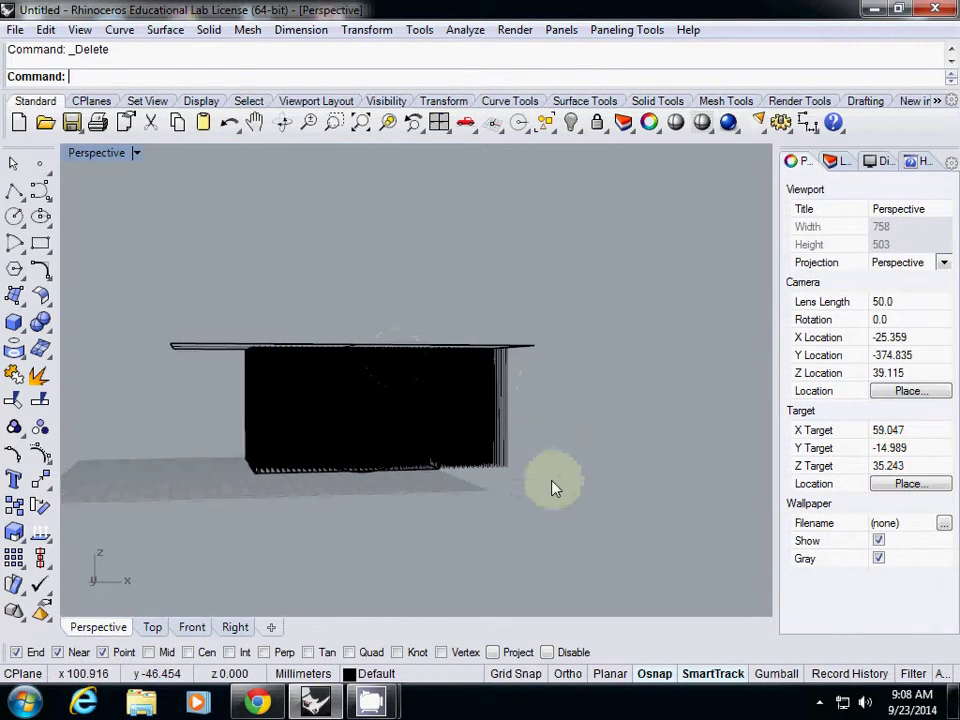
right_drag(553, 486, 388, 495)
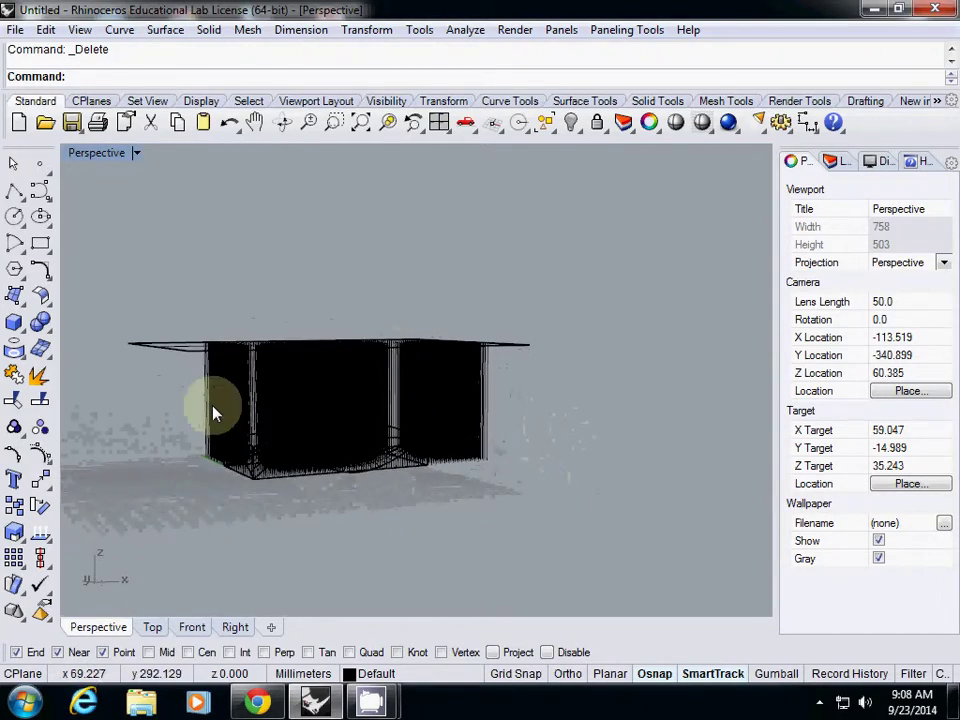
scroll(276, 482, up, 5)
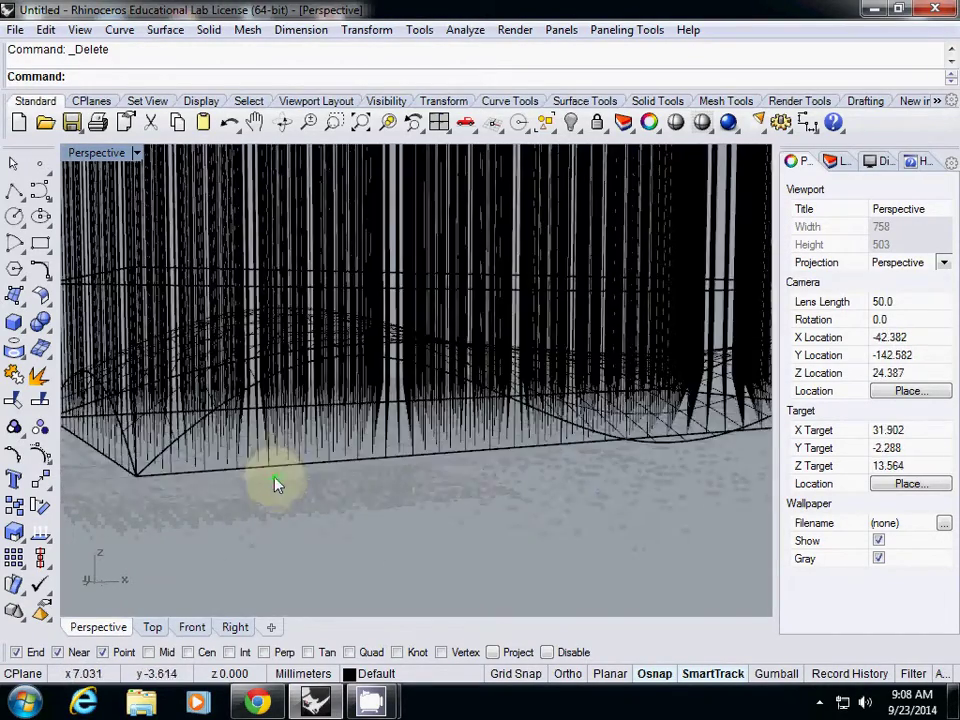
mouse_move(276, 482)
right_down()
mouse_move(313, 414)
mouse_move(294, 401)
mouse_move(289, 491)
right_up()
scroll(338, 400, down, 5)
scroll(282, 445, down, 5)
text(Split)
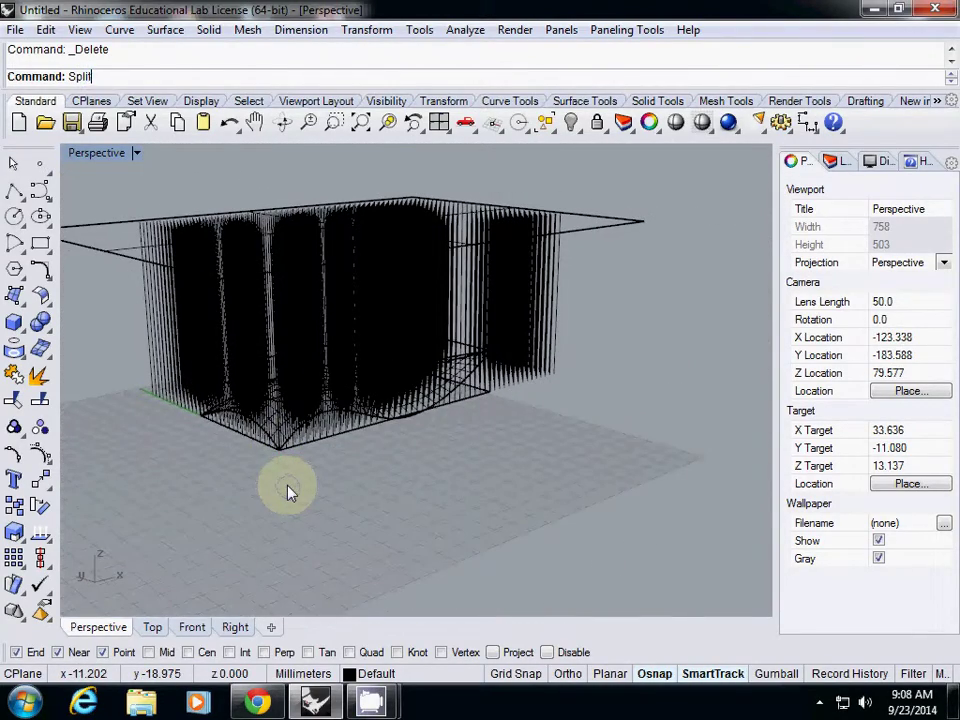
key(Return)
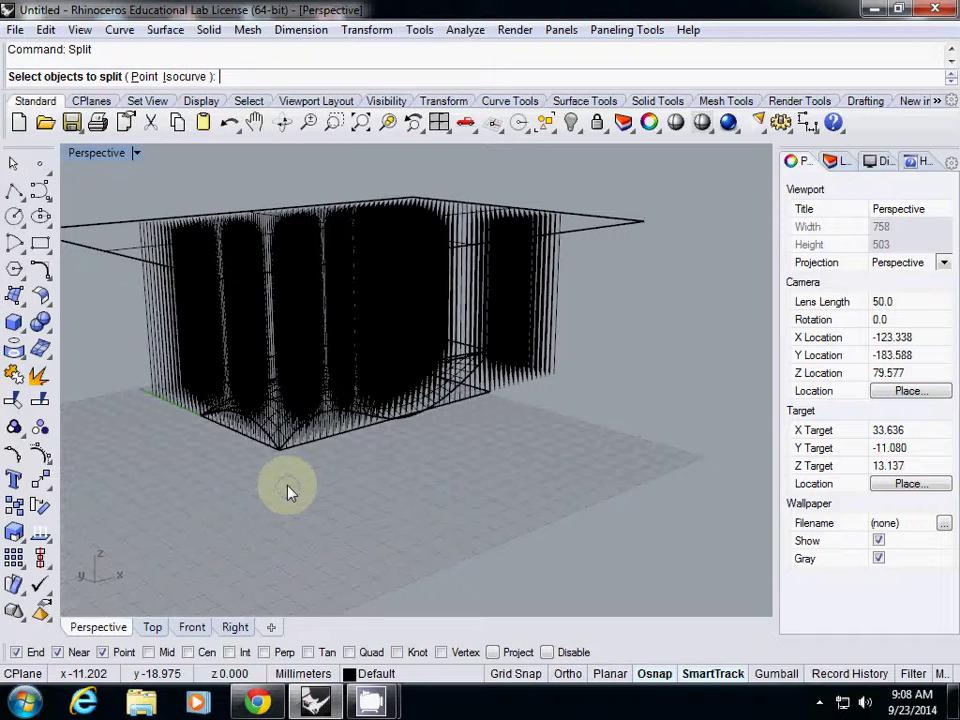
right_drag(272, 484, 365, 384)
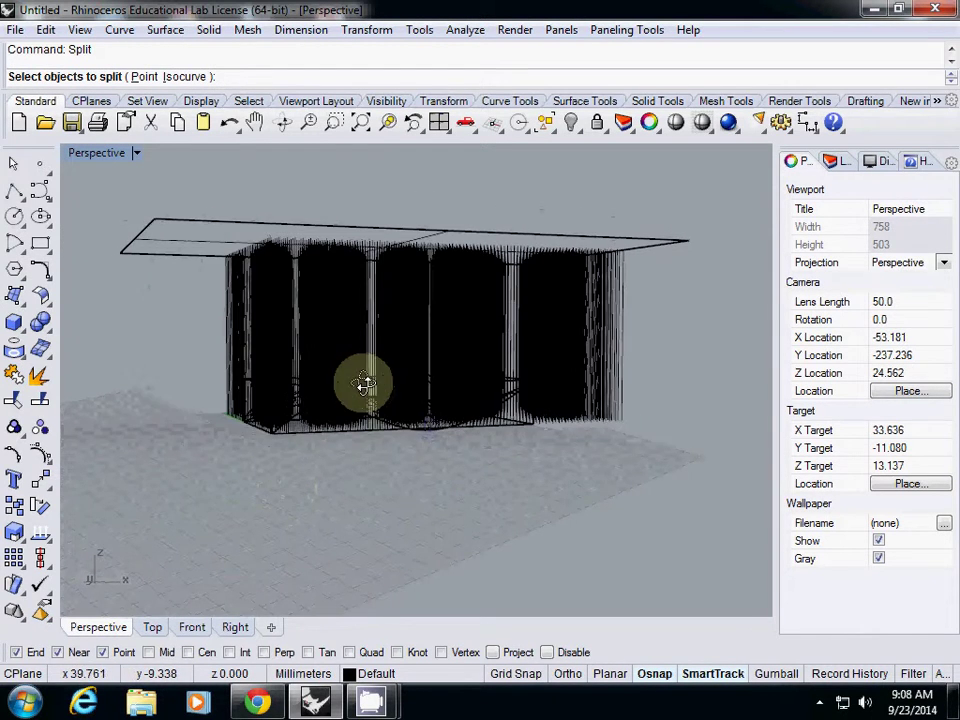
drag(700, 292, 175, 291)
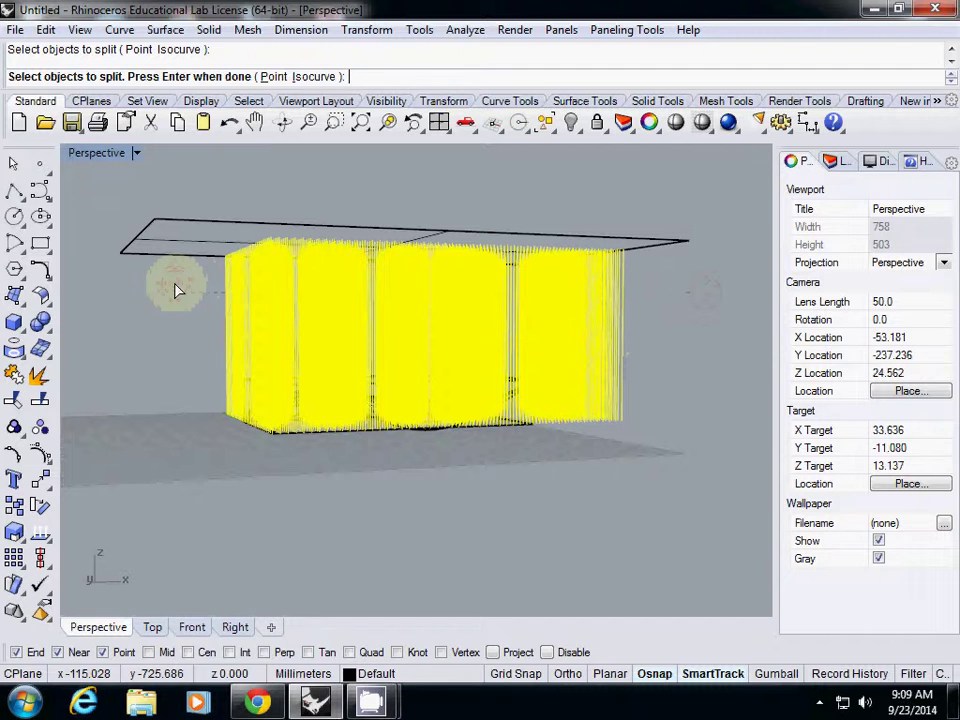
key(Return)
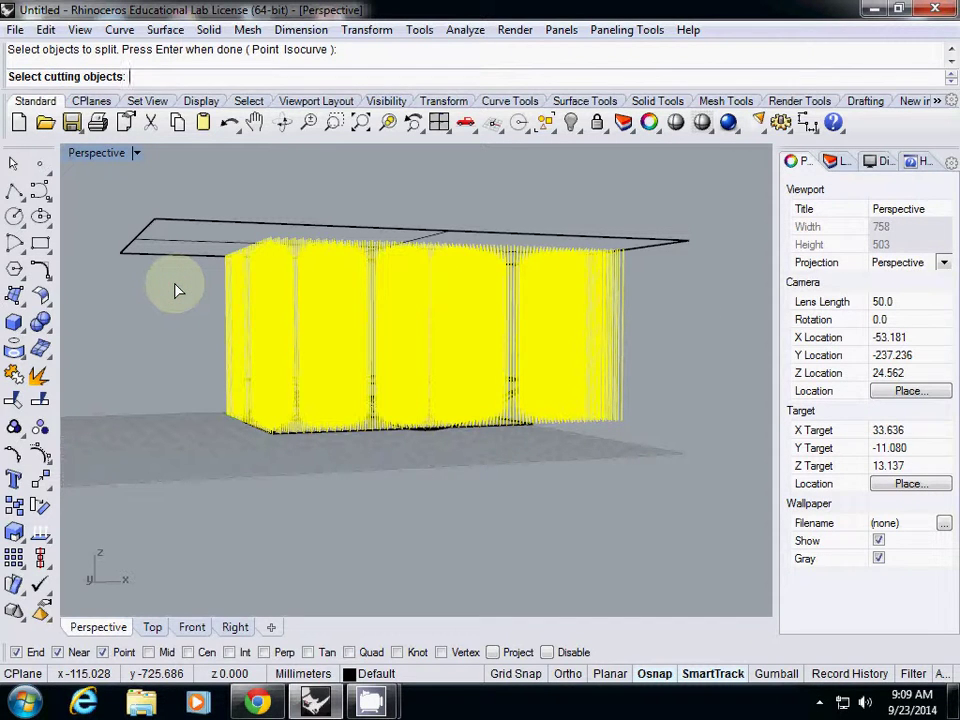
Use the wavy surface as the cutter, splitting the wires into 1388 pieces.
scroll(350, 380, up, 5)
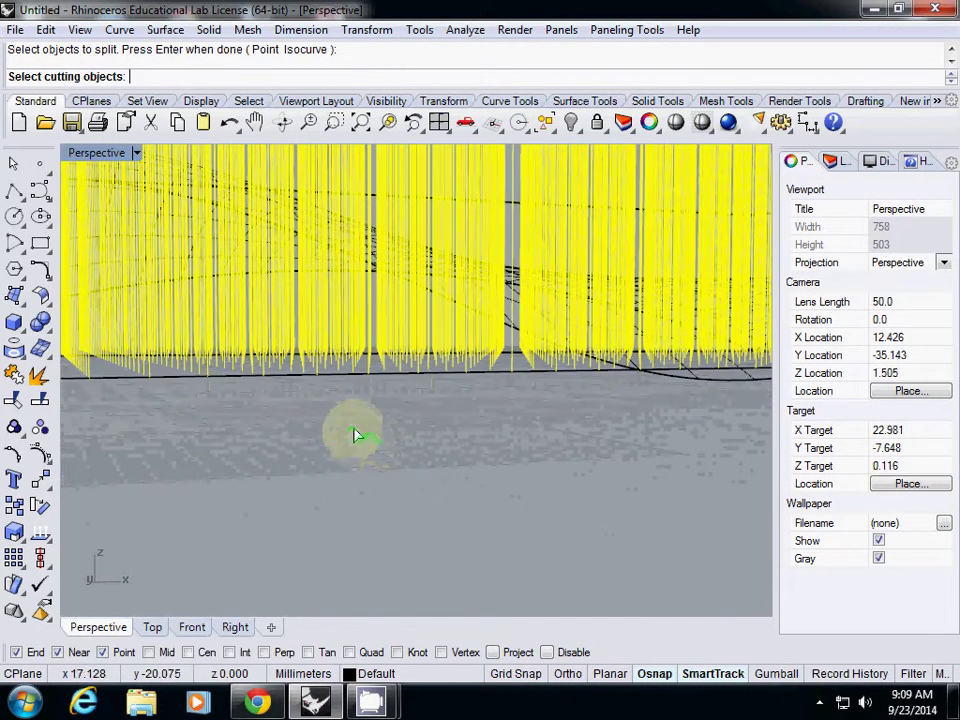
right_drag(654, 388, 686, 390)
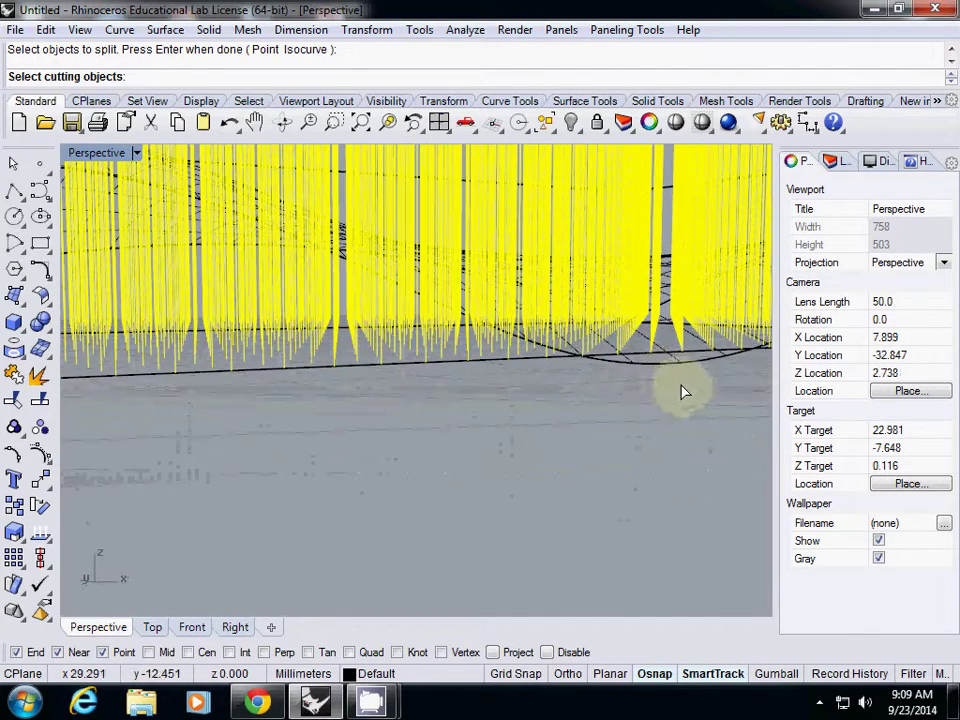
click(668, 372)
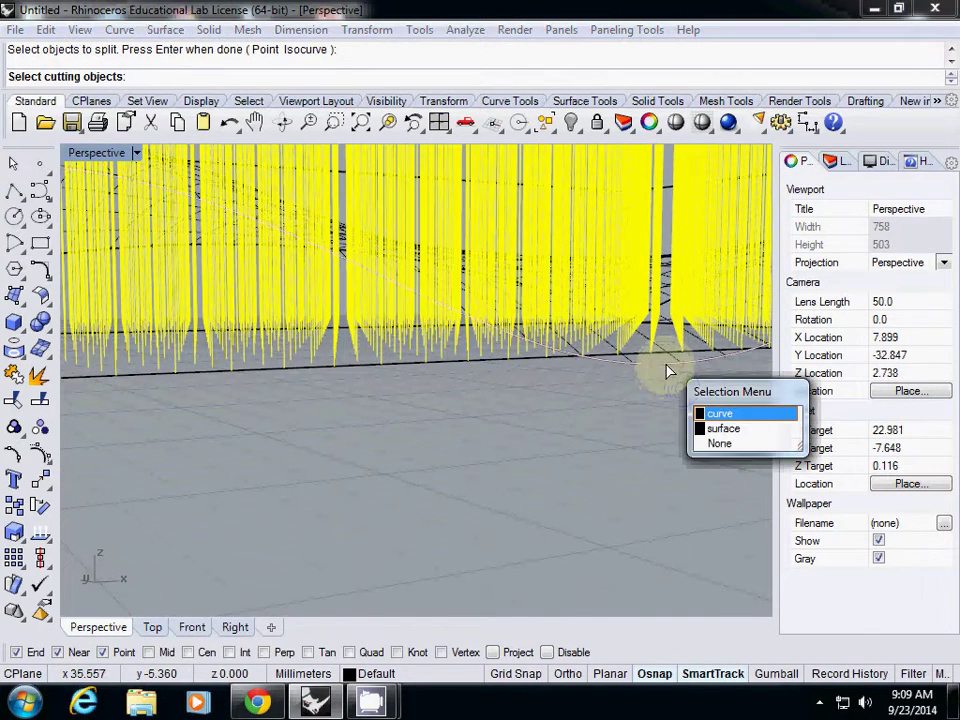
click(733, 430)
right_drag(733, 435, 506, 432)
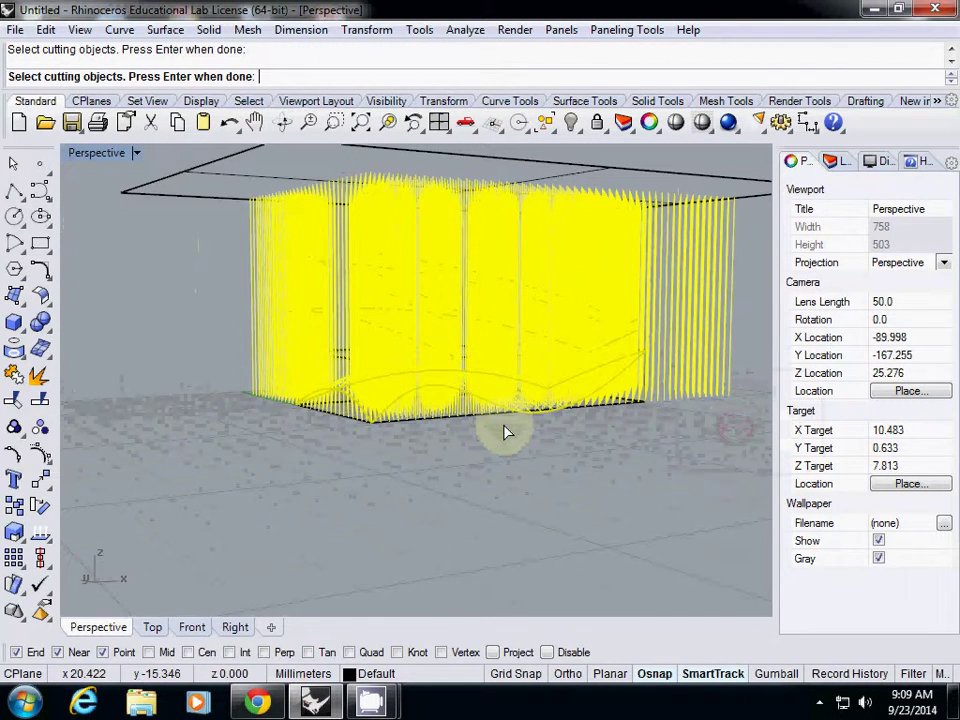
key(Return)
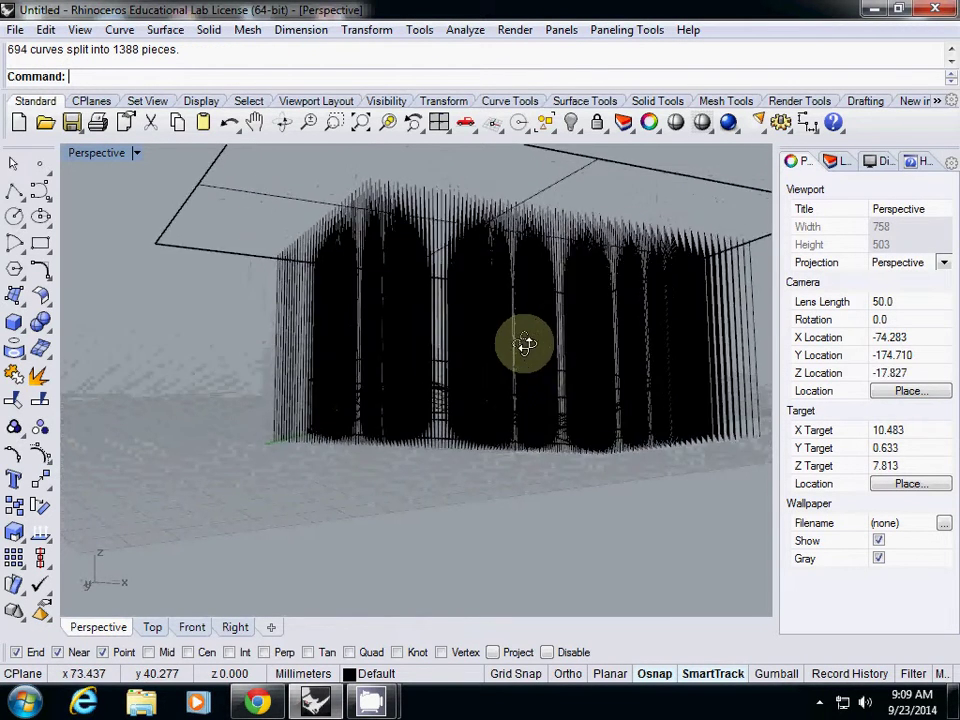
Switch to four viewports and delete the 448 wire pieces beyond one edge of the wavy surface.
right_drag(525, 344, 514, 377)
scroll(521, 381, down, 6)
scroll(525, 377, up, 6)
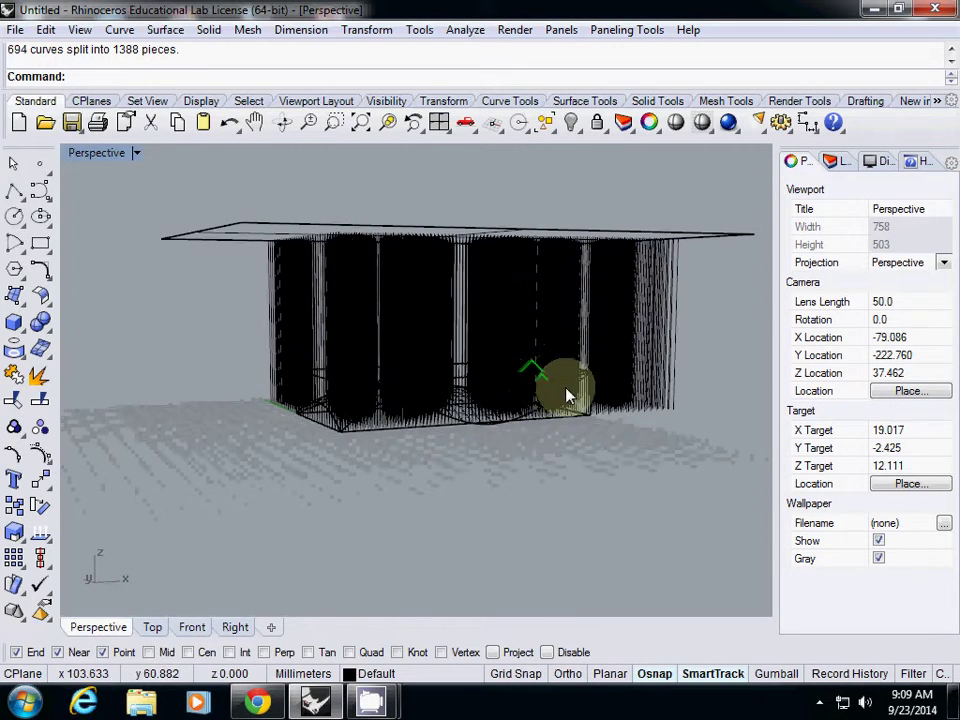
double_click(97, 152)
right_drag(343, 321, 270, 326)
right_drag(349, 315, 339, 336)
drag(280, 184, 366, 350)
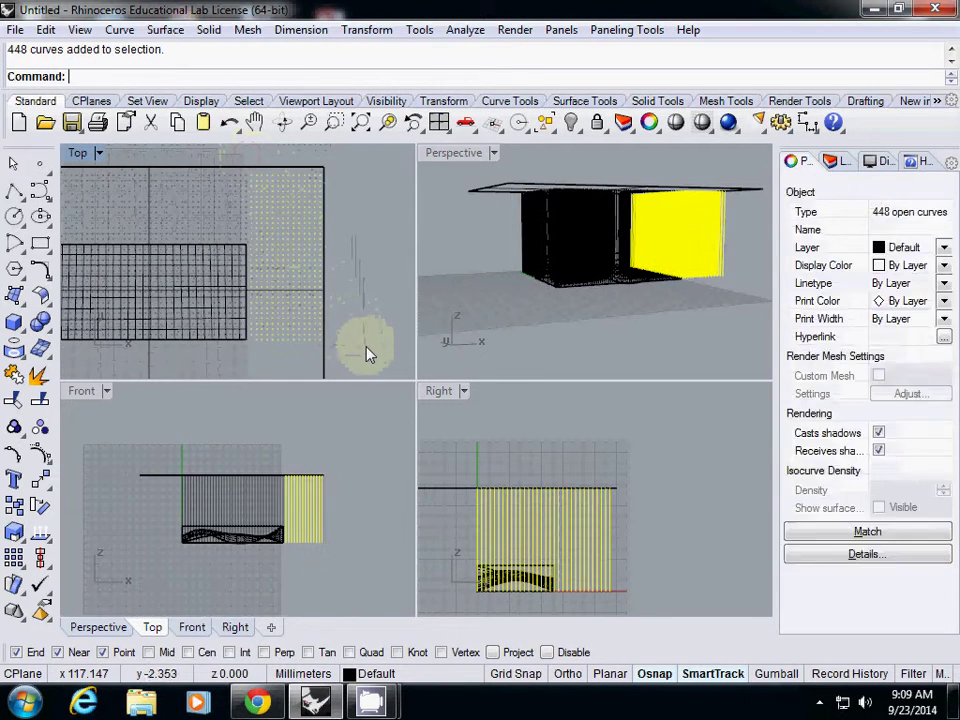
key(Delete)
Remove the 554 pieces past the surface's other edge, then select the pieces above the surface.
right_drag(234, 242, 346, 266)
click(405, 283)
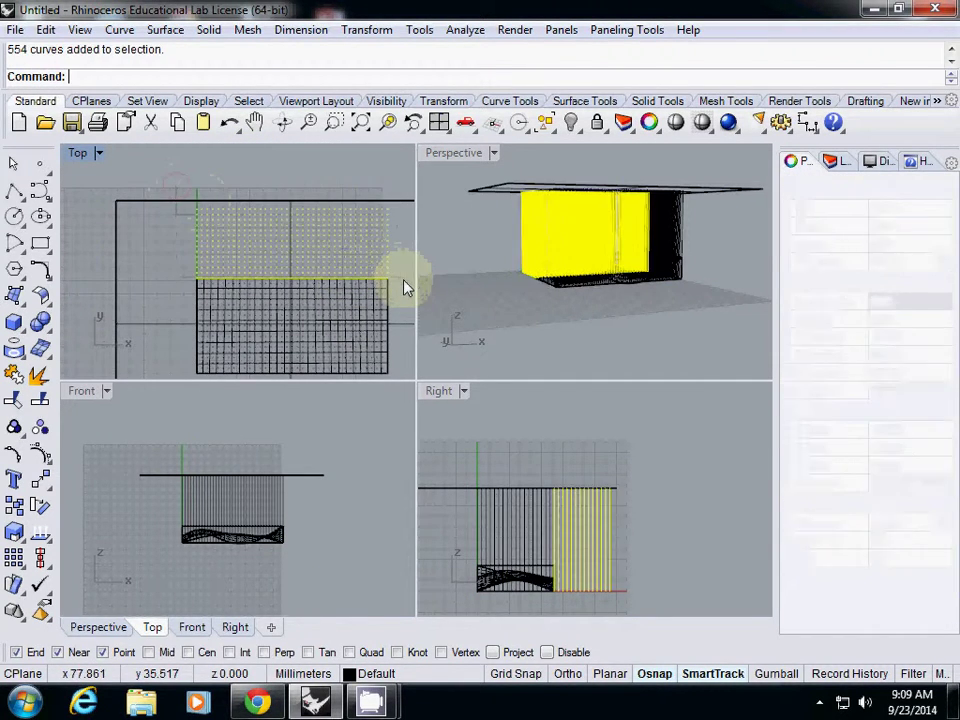
key(Escape)
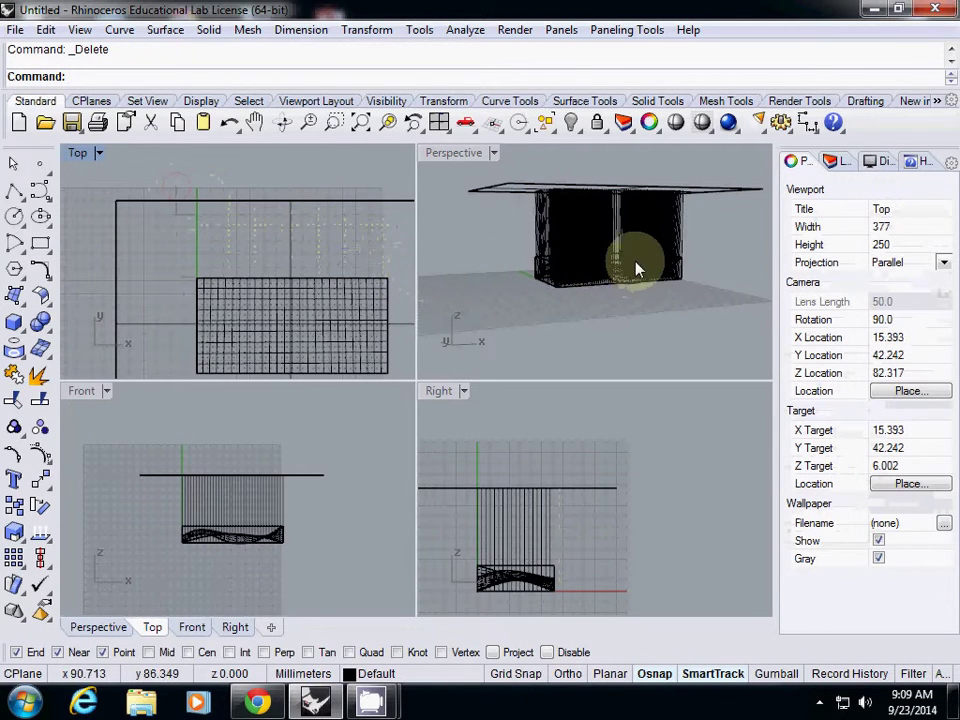
click(716, 239)
drag(681, 229, 514, 214)
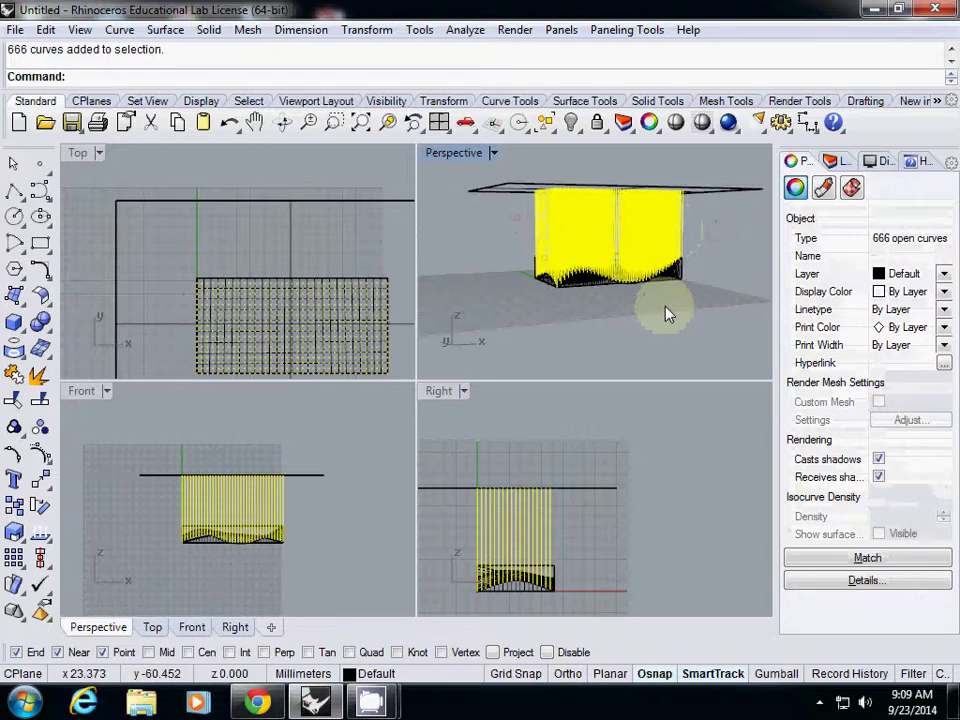
Hide the selected upper wires and frame the wavy surface in Top view.
text(Hide)
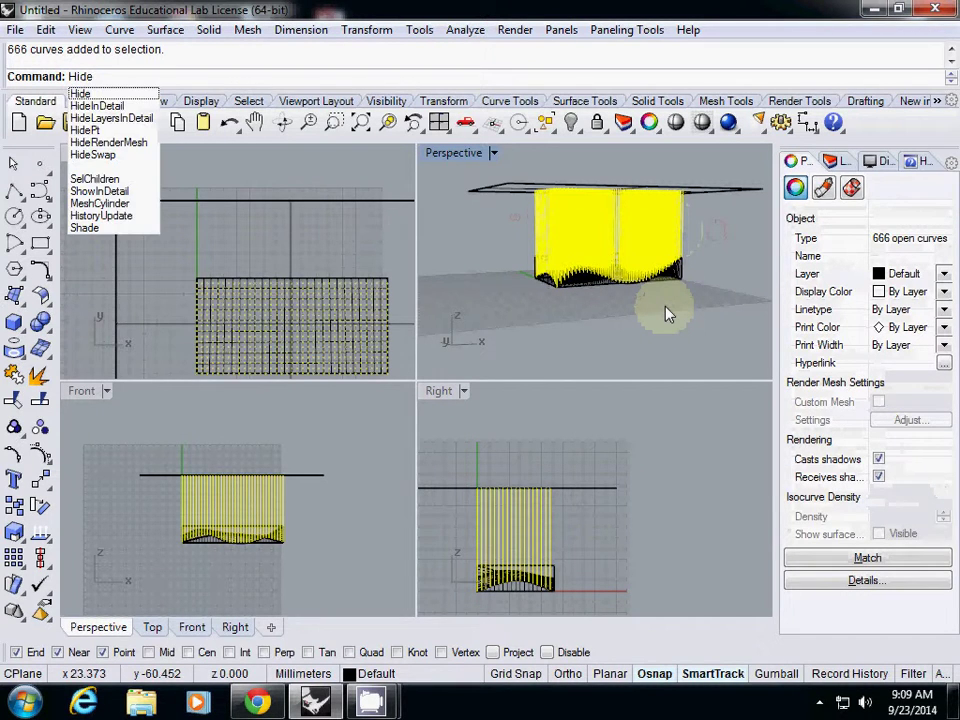
key(Return)
scroll(630, 310, up, 6)
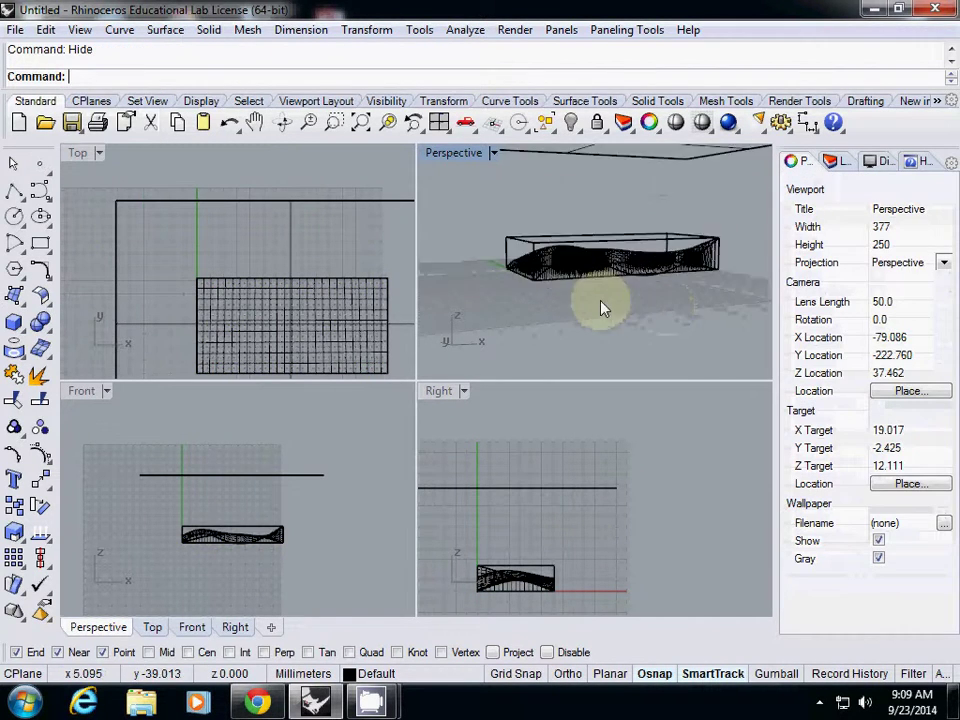
right_drag(588, 280, 441, 183)
right_drag(330, 195, 221, 285)
Delete the leftover stubs beneath the surface: 288 on the left, then 373 on the right.
drag(221, 285, 270, 364)
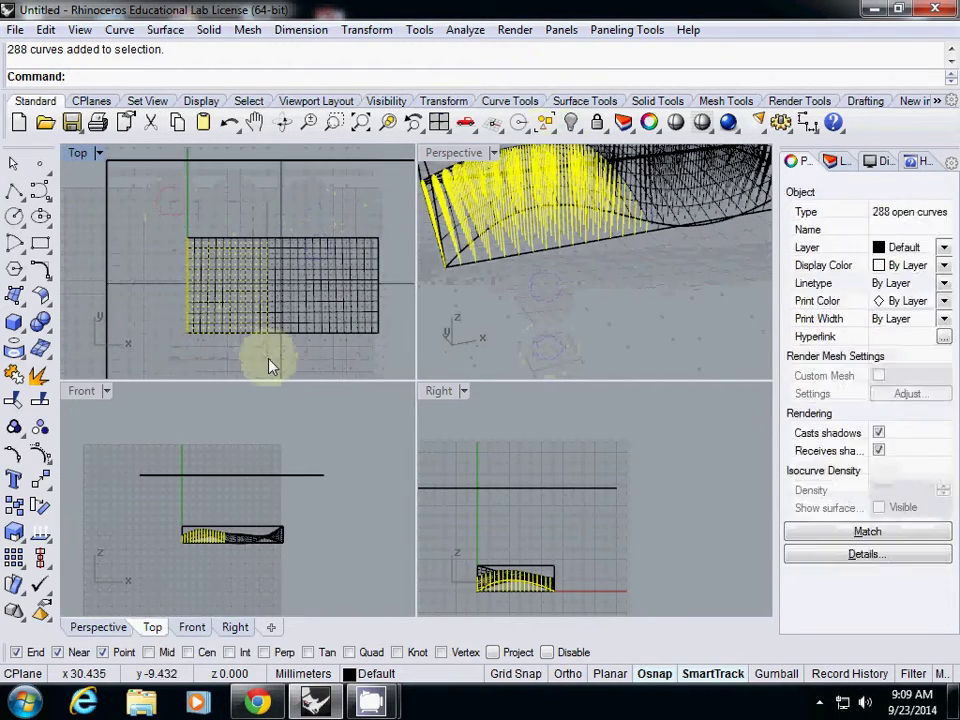
key(Delete)
drag(258, 228, 397, 355)
key(Delete)
scroll(525, 285, down, 5)
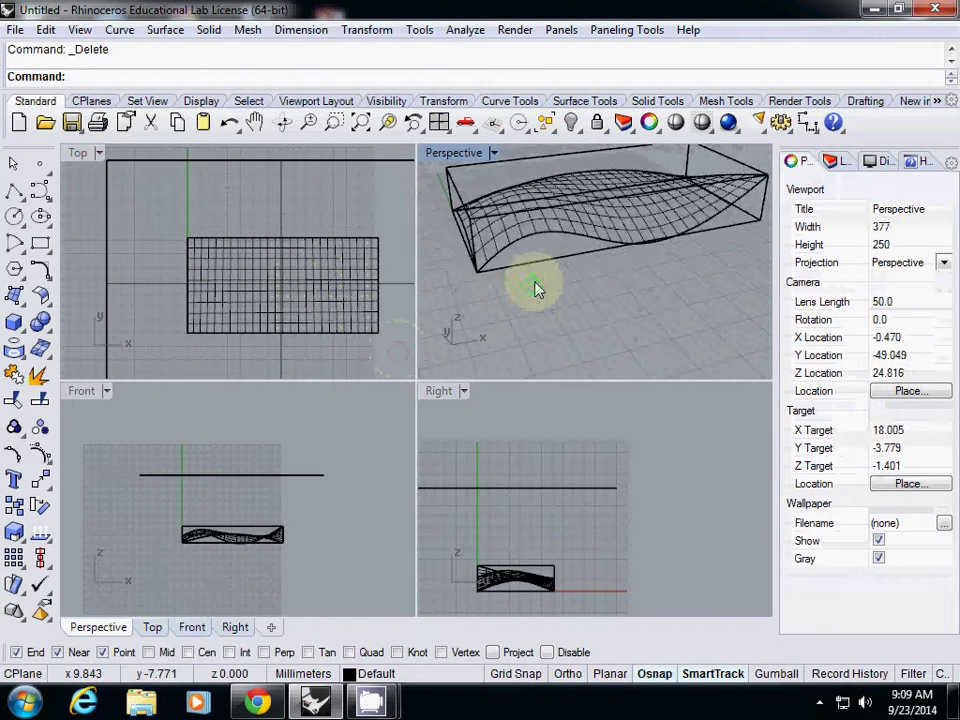
Run Show to bring back the 666 hidden wires rising from the wavy surface.
text(Show)
key(Return)
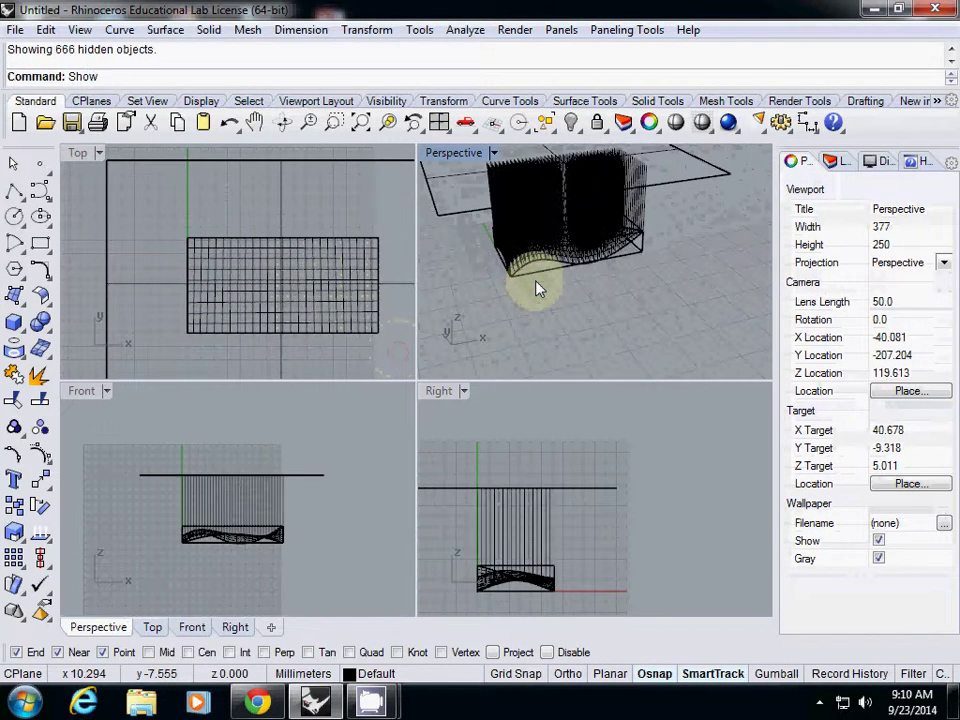
scroll(575, 260, up, 5)
right_drag(579, 285, 506, 285)
Select one trimmed wire and run Length, which reports 43.724 millimeters.
click(508, 273)
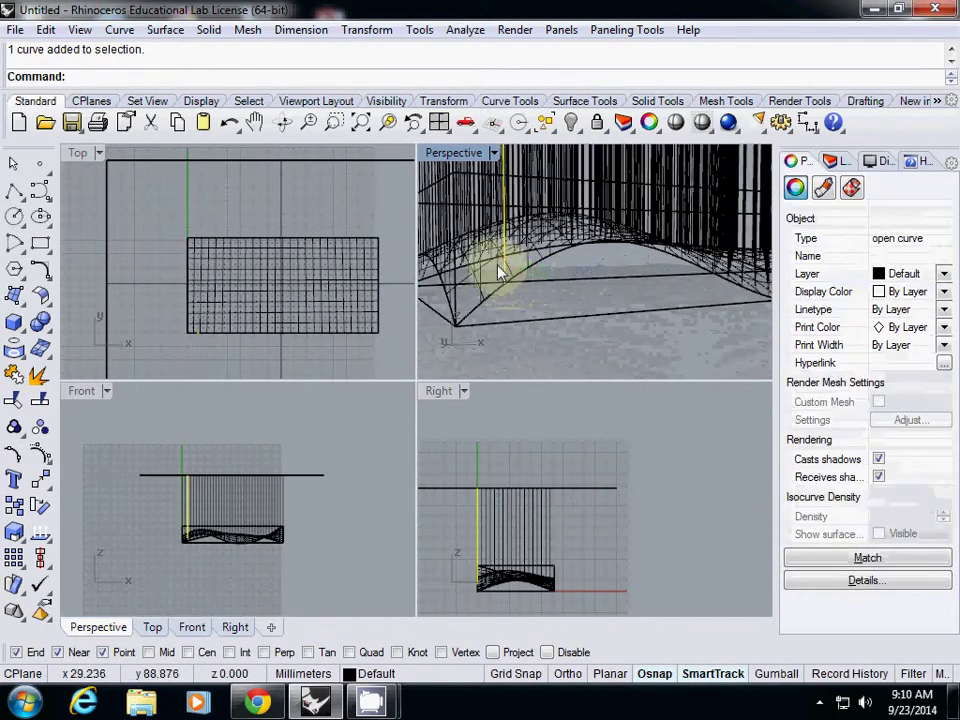
scroll(486, 557, up, 8)
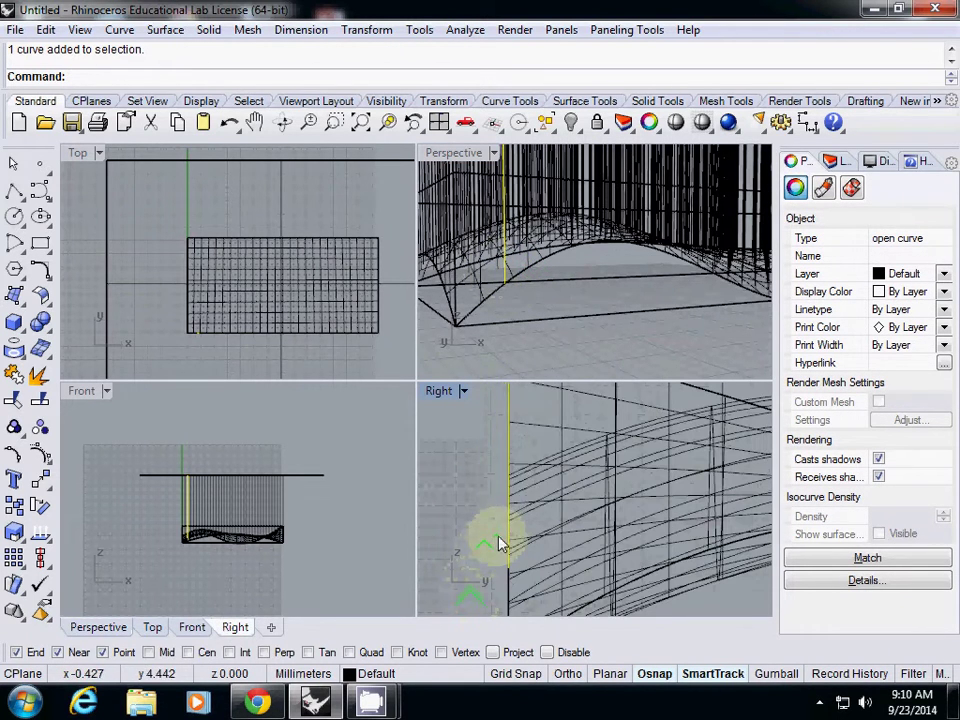
click(514, 267)
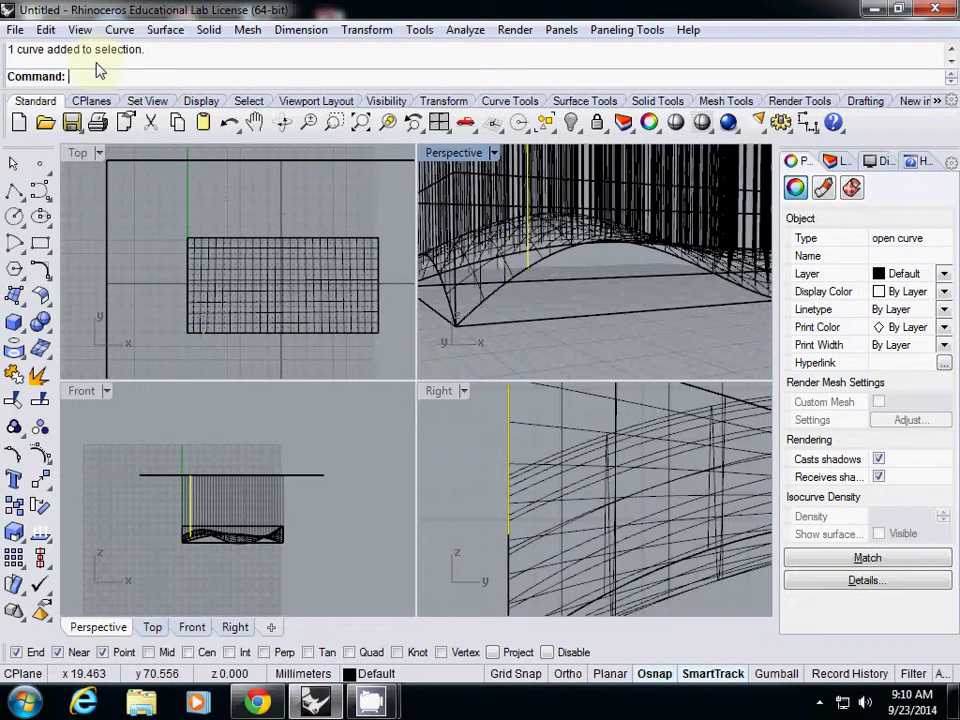
text(Length)
key(Return)
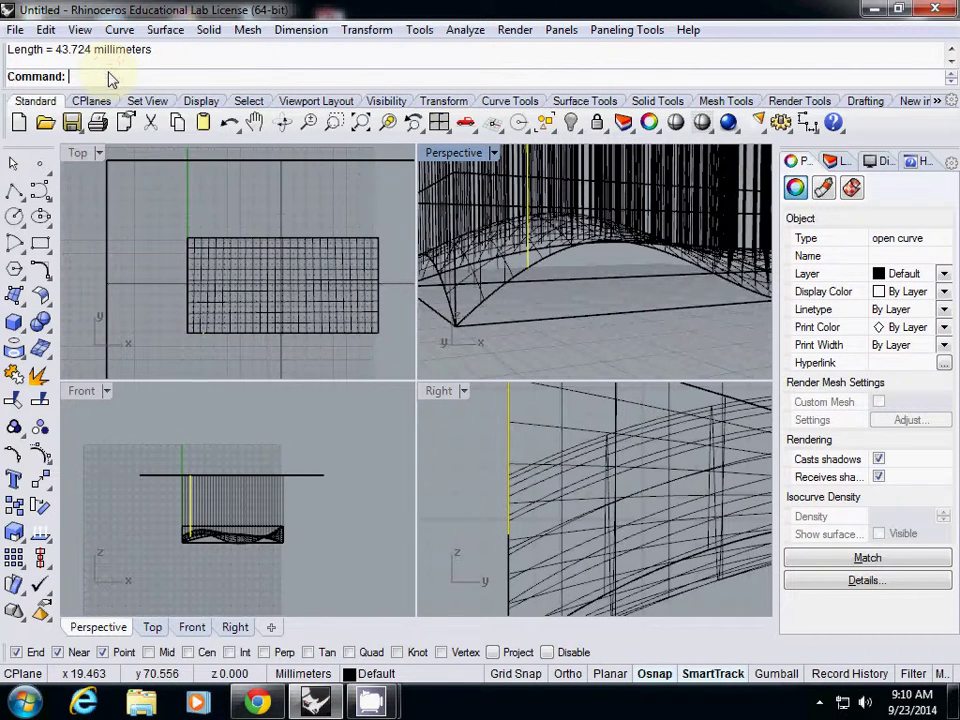